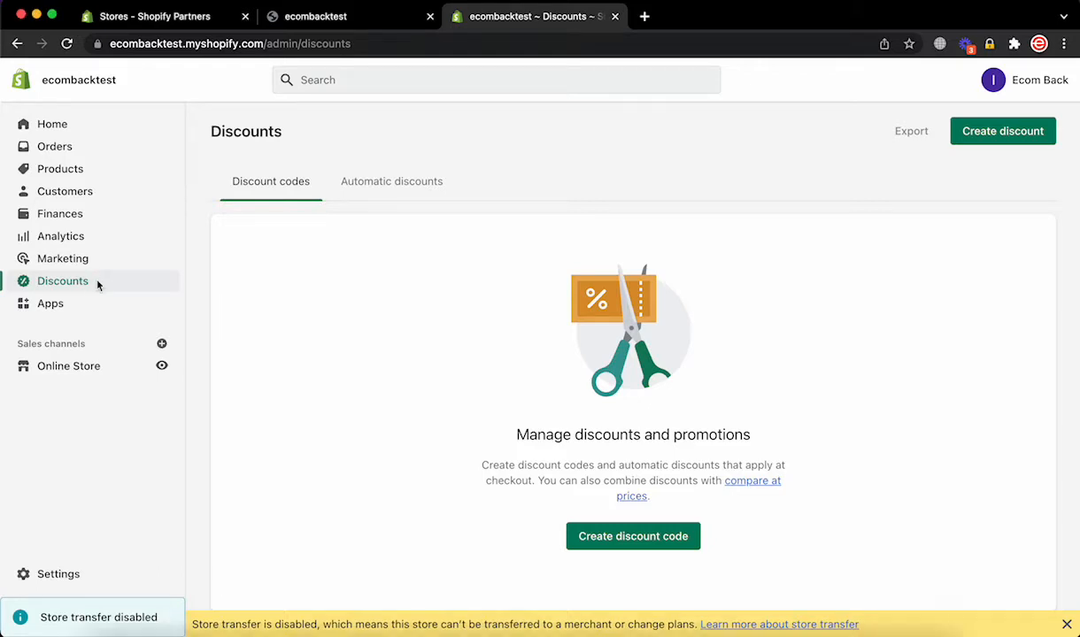
Create a new discount of the discount code kind and name the code Free20
click(420, 185)
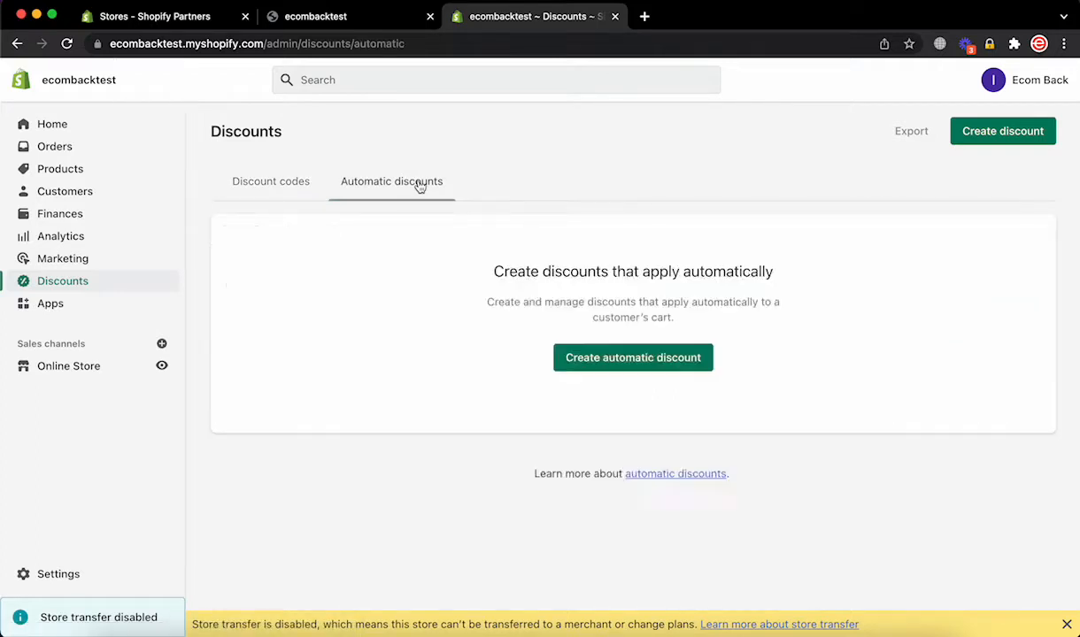
click(280, 183)
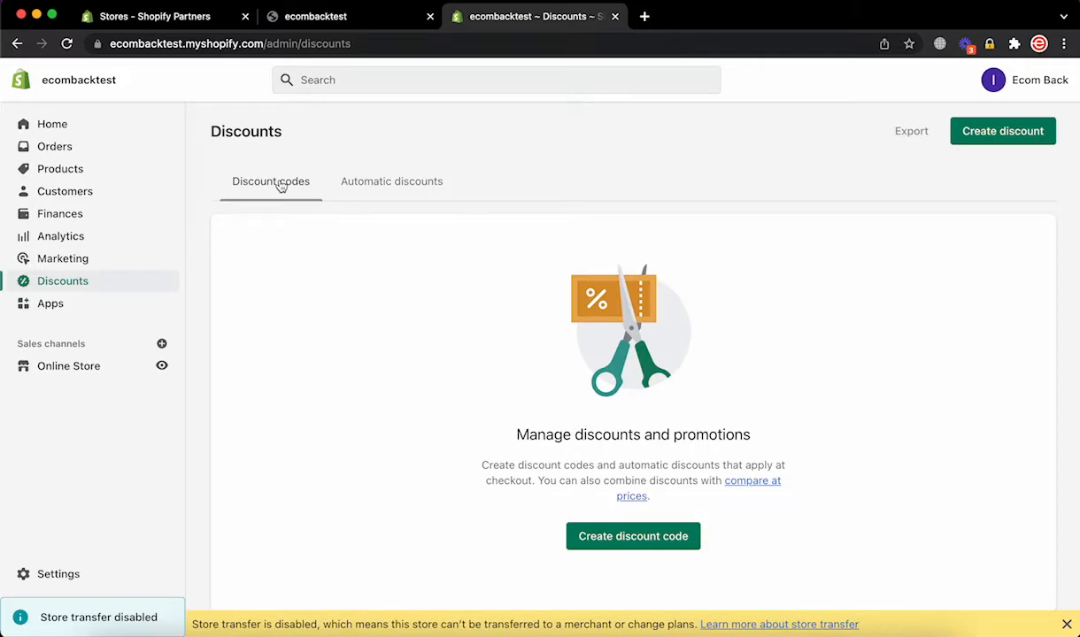
click(1011, 135)
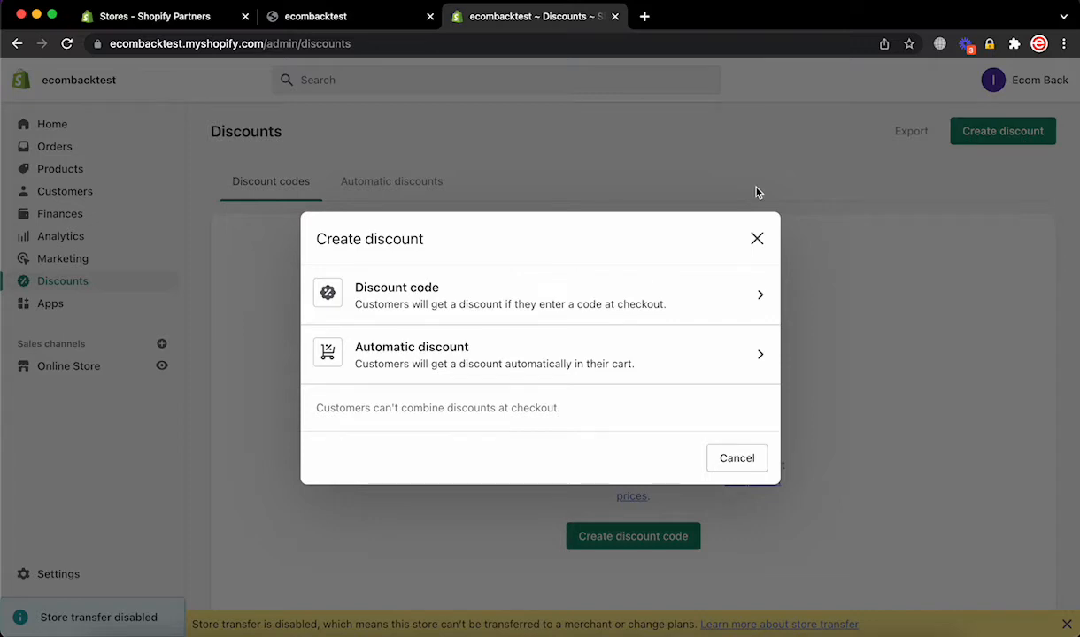
click(718, 298)
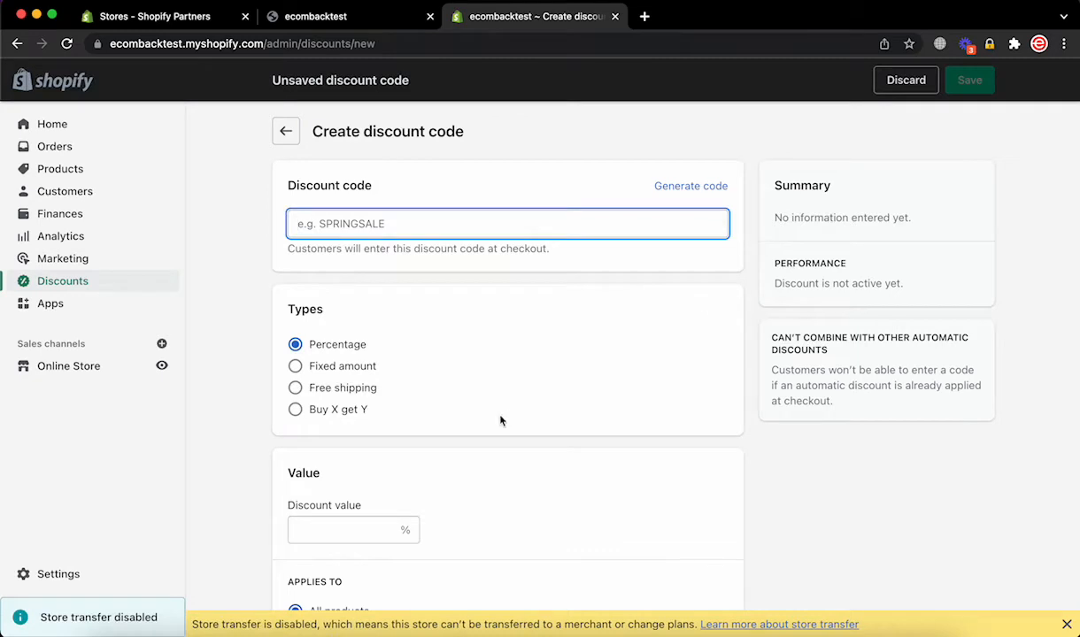
scroll(434, 389, down, 1)
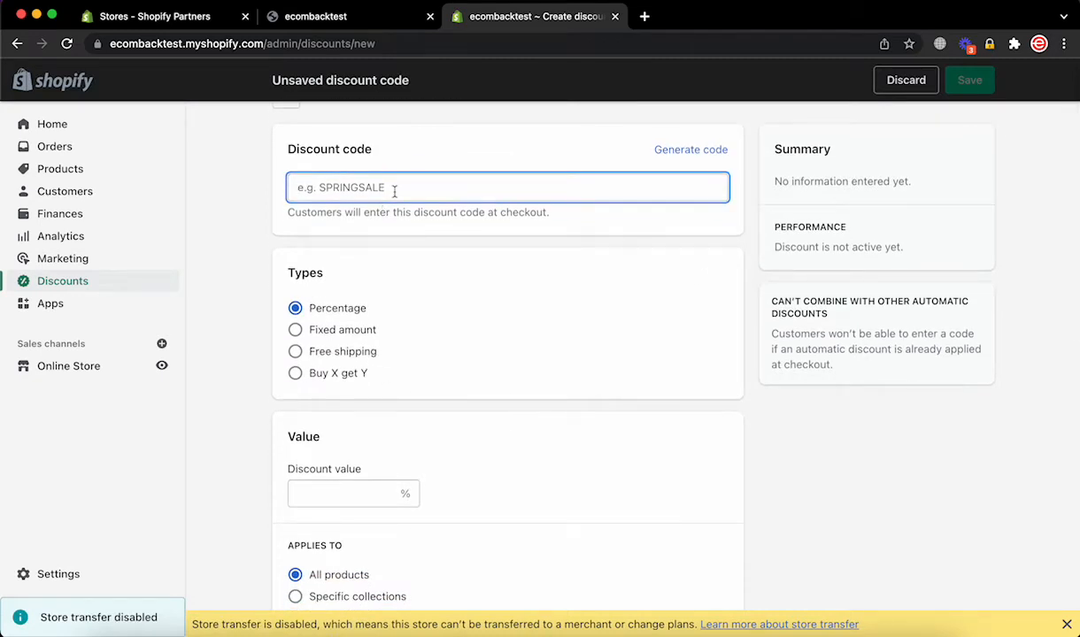
text(Free20)
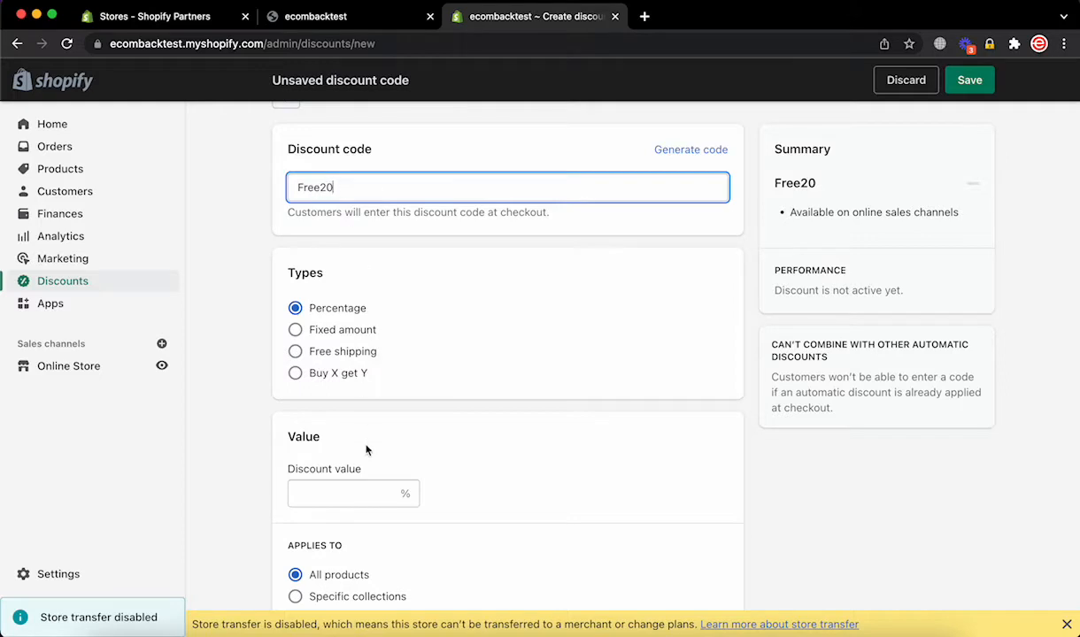
Set the percentage discount value to 20%
scroll(367, 447, down, 1)
click(354, 466)
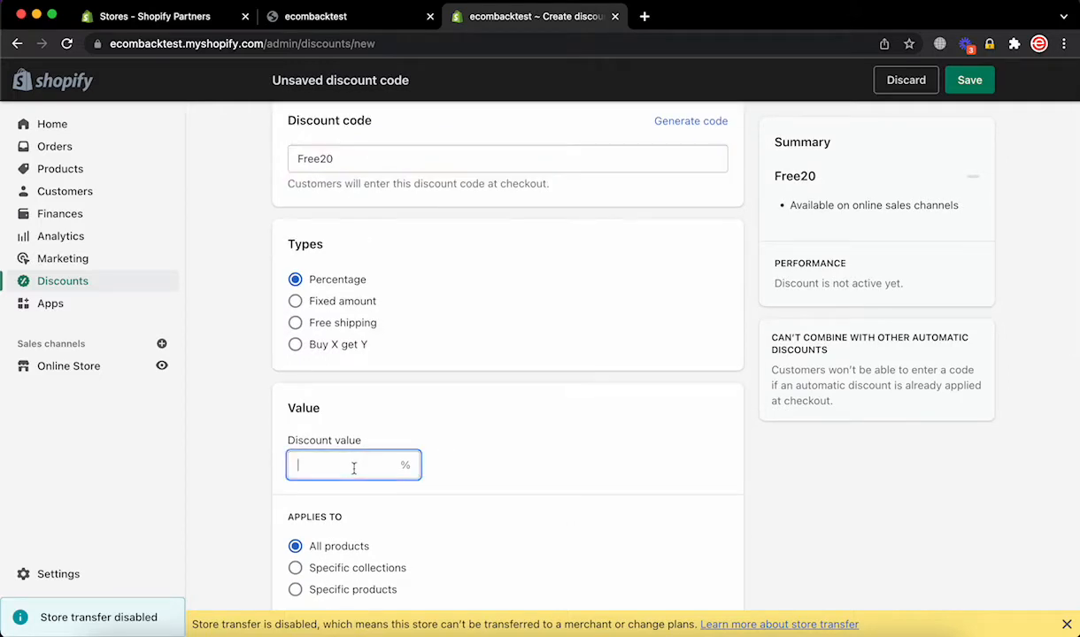
text(20)
Require a minimum purchase amount of $100 for the discount
scroll(354, 466, down, 1)
scroll(354, 486, down, 1)
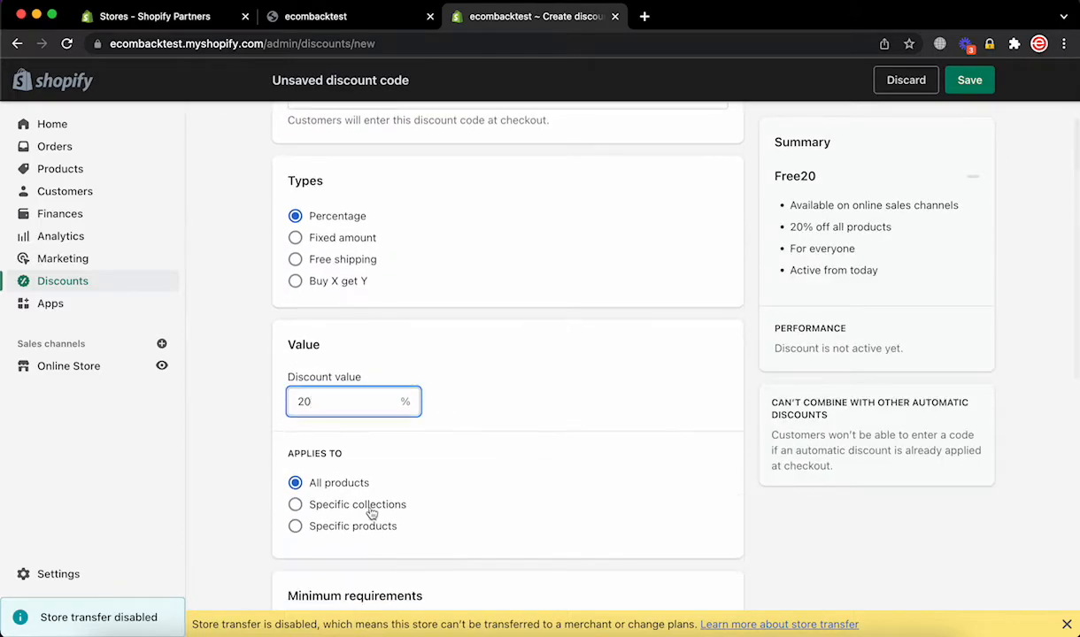
scroll(375, 529, down, 2)
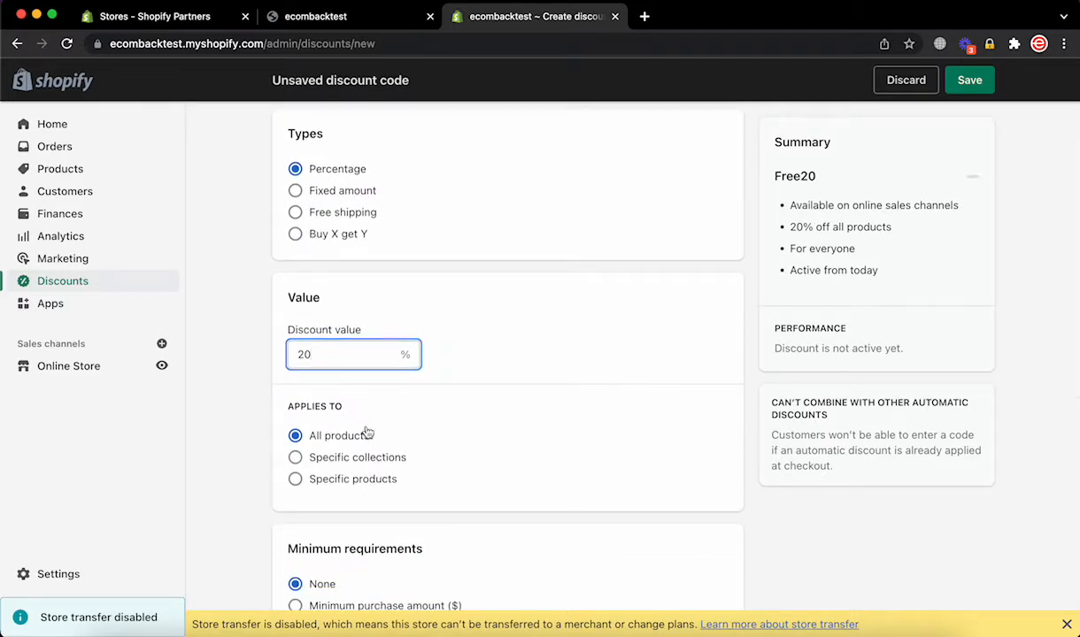
scroll(372, 439, down, 3)
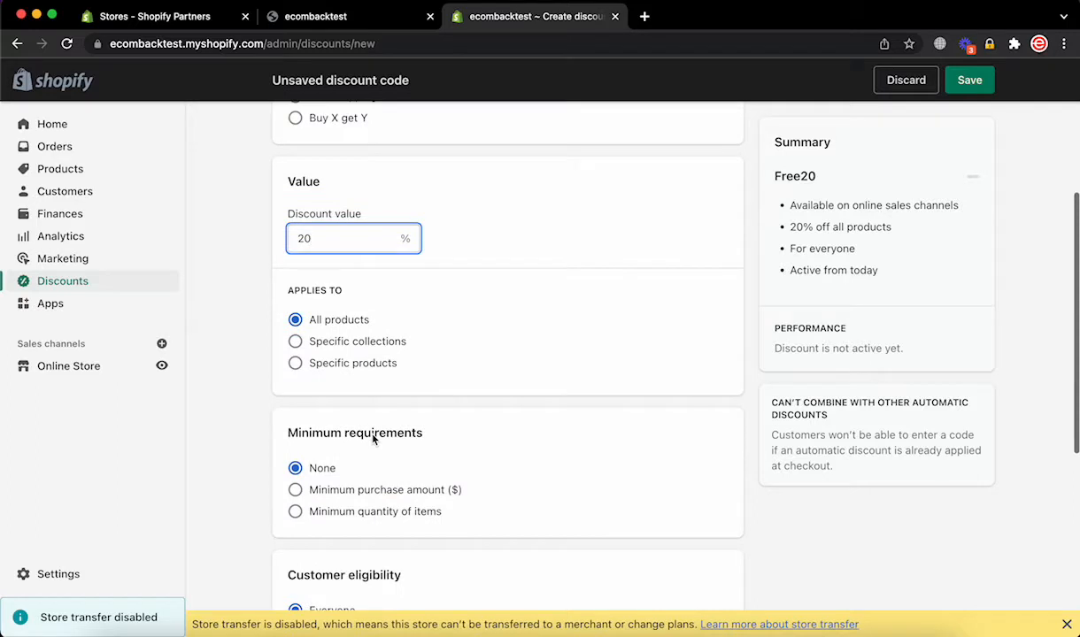
click(382, 489)
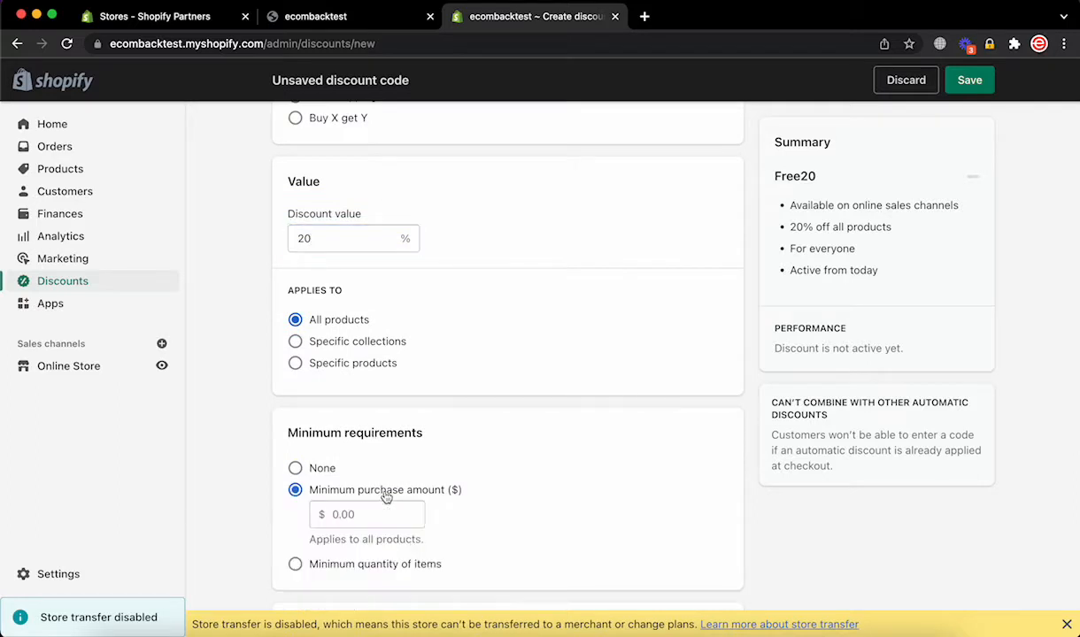
scroll(386, 498, down, 1)
click(369, 481)
text(100)
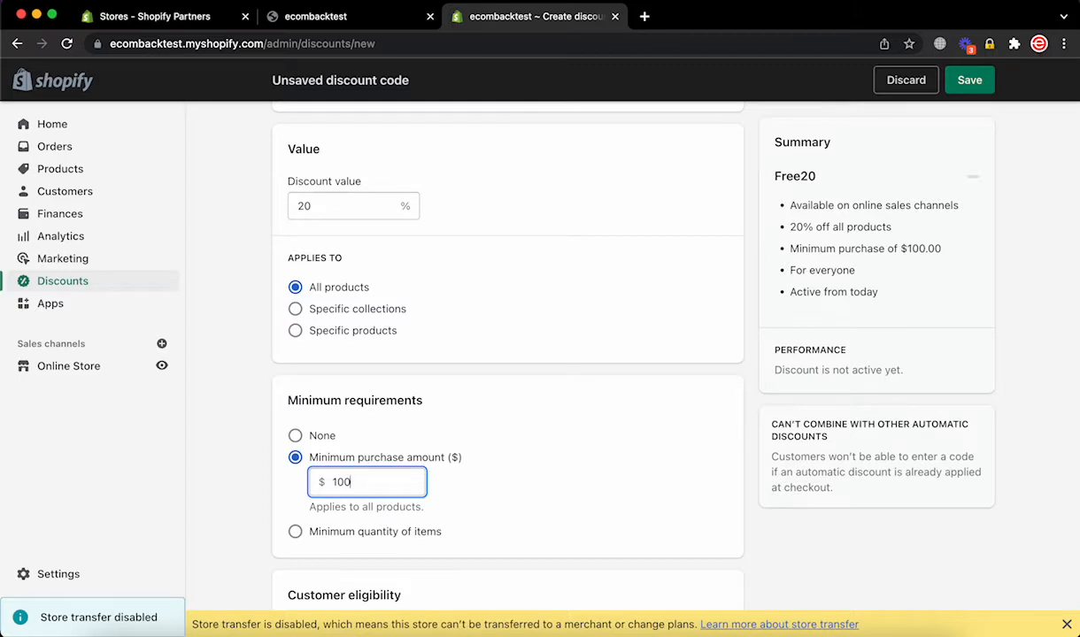
Try a minimum quantity of 3 items as the requirement and switch back to the minimum purchase amount
click(367, 531)
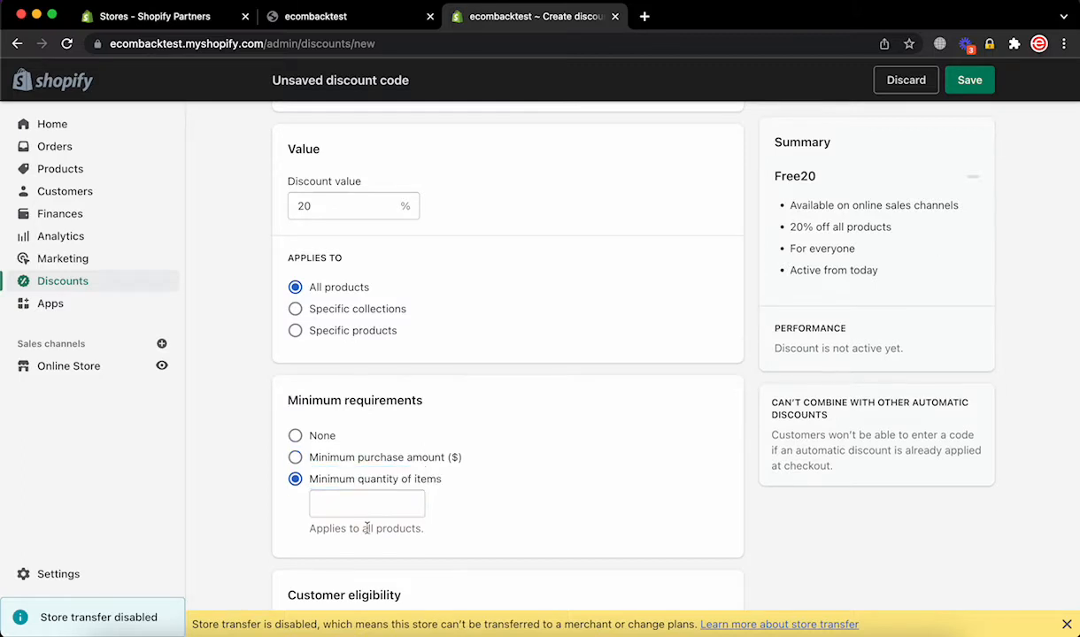
click(374, 506)
text(3)
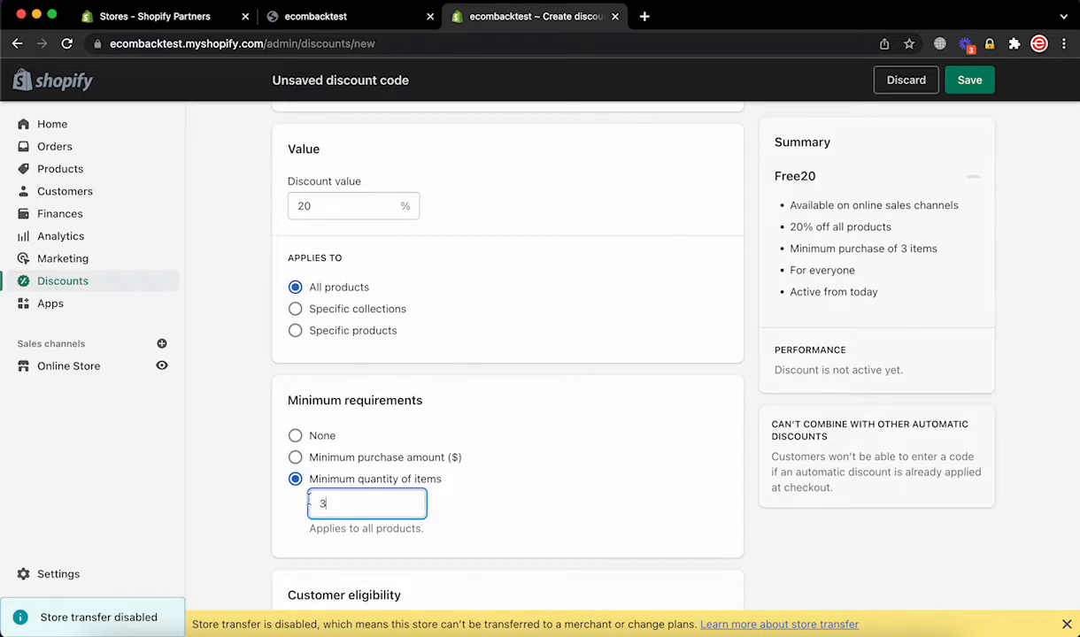
click(295, 457)
Limit the discount code to one use per customer
scroll(355, 484, down, 1)
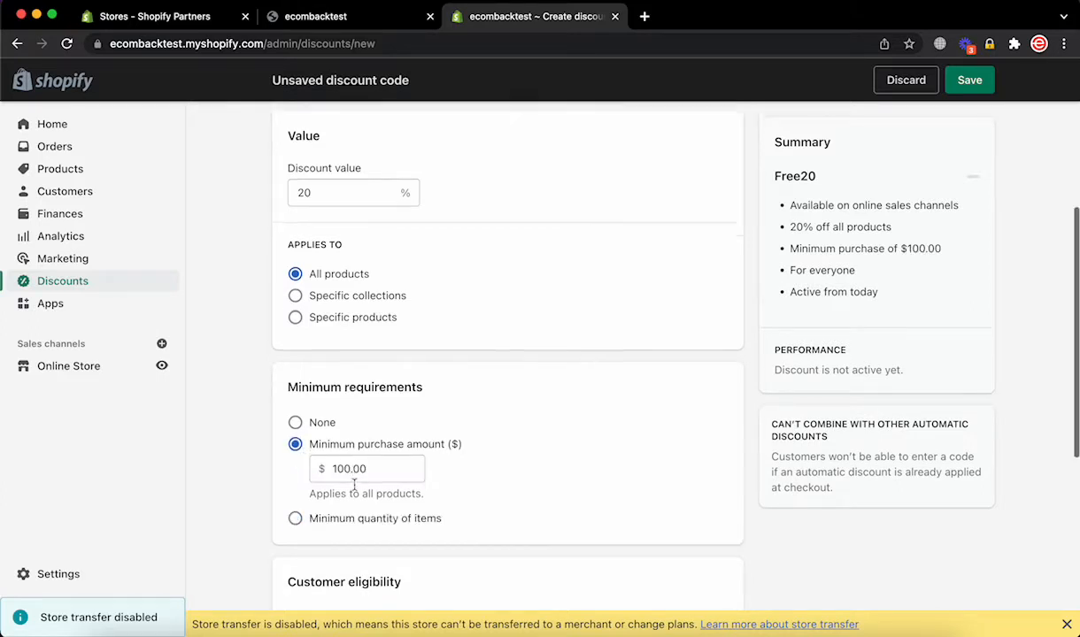
scroll(354, 484, down, 4)
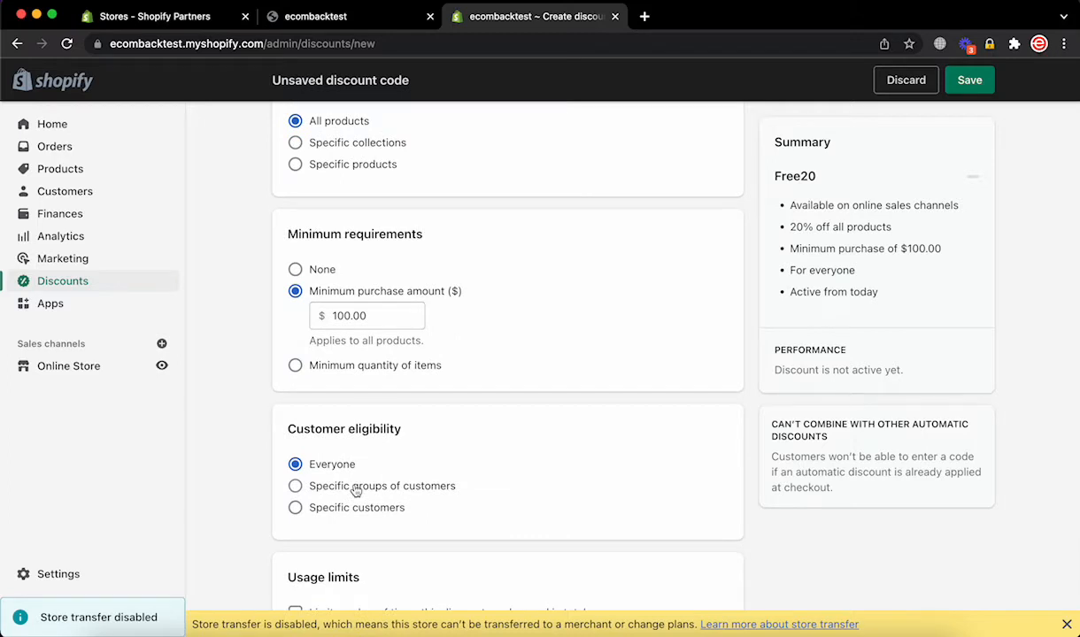
scroll(355, 491, down, 2)
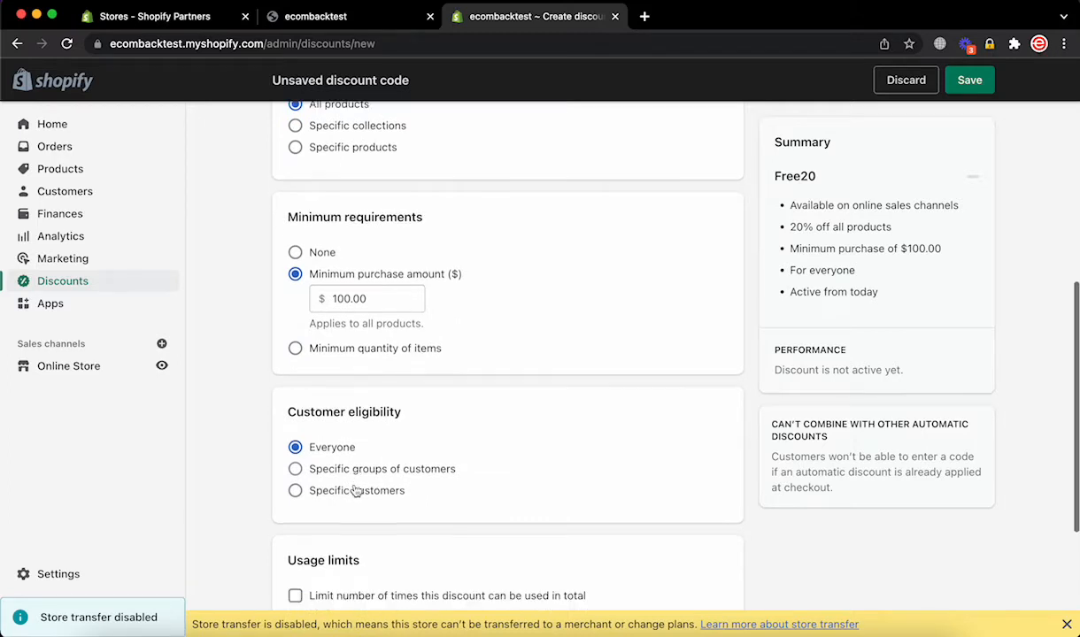
scroll(356, 491, down, 1)
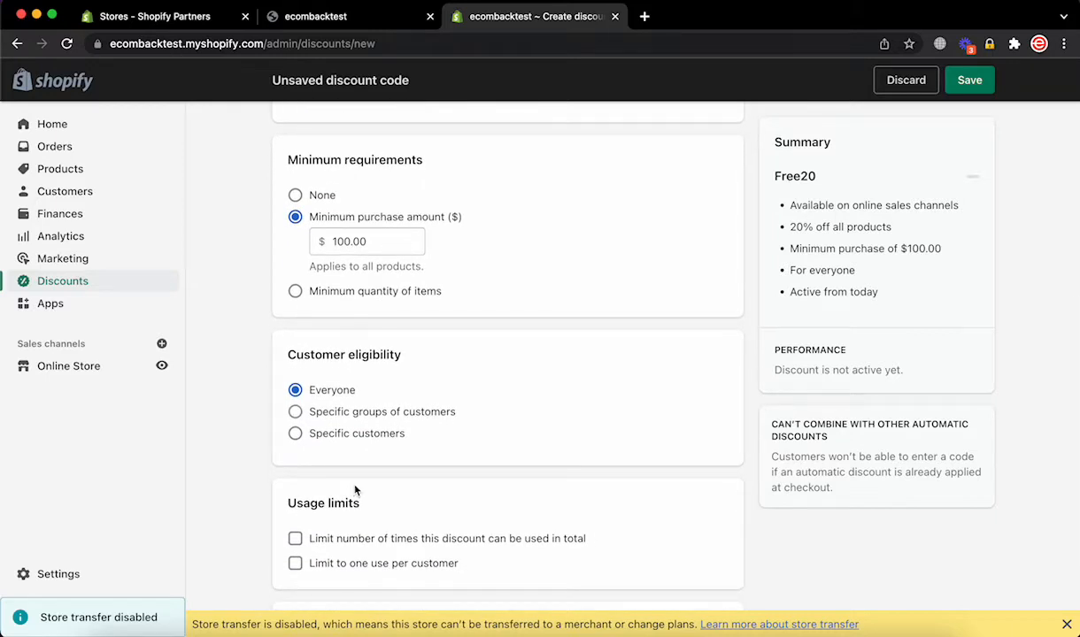
scroll(356, 490, down, 1)
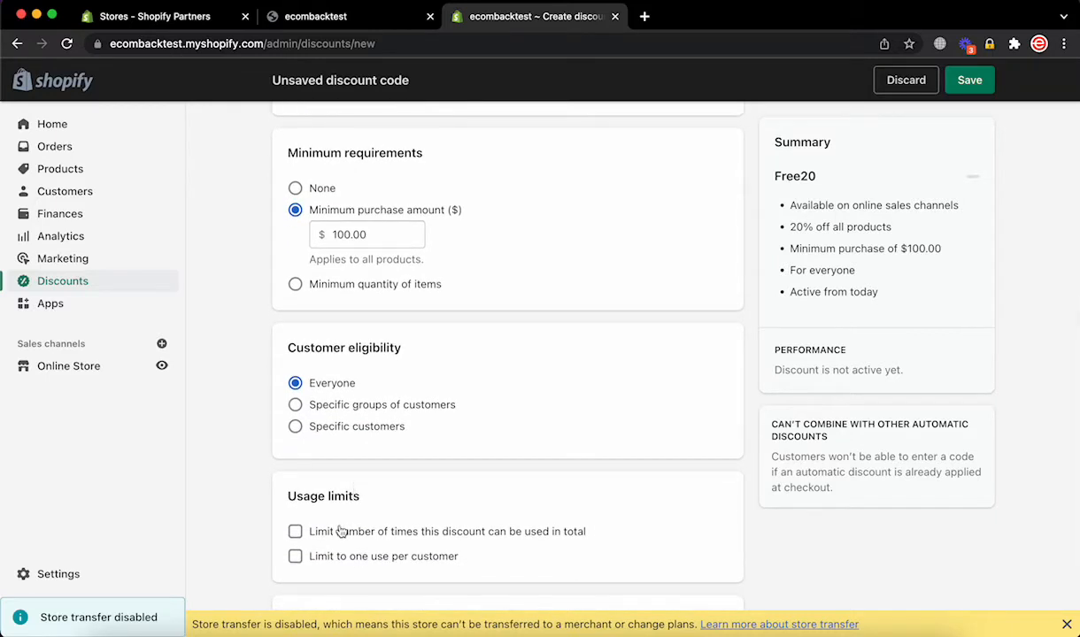
click(391, 558)
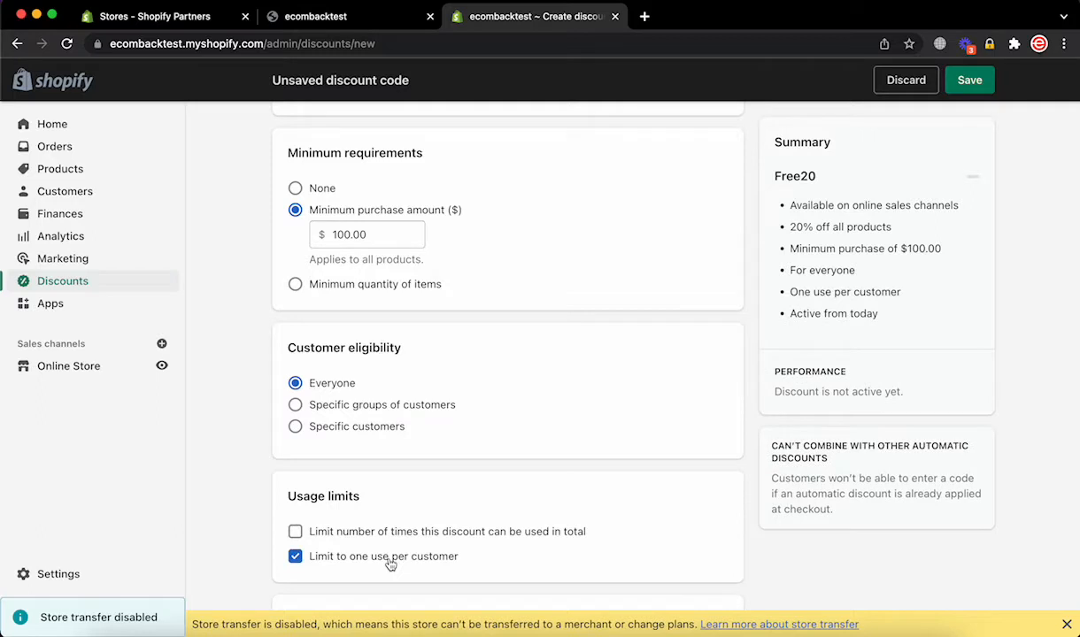
Change the discount type to Fixed amount and set the discount value to $10
scroll(444, 510, up, 10)
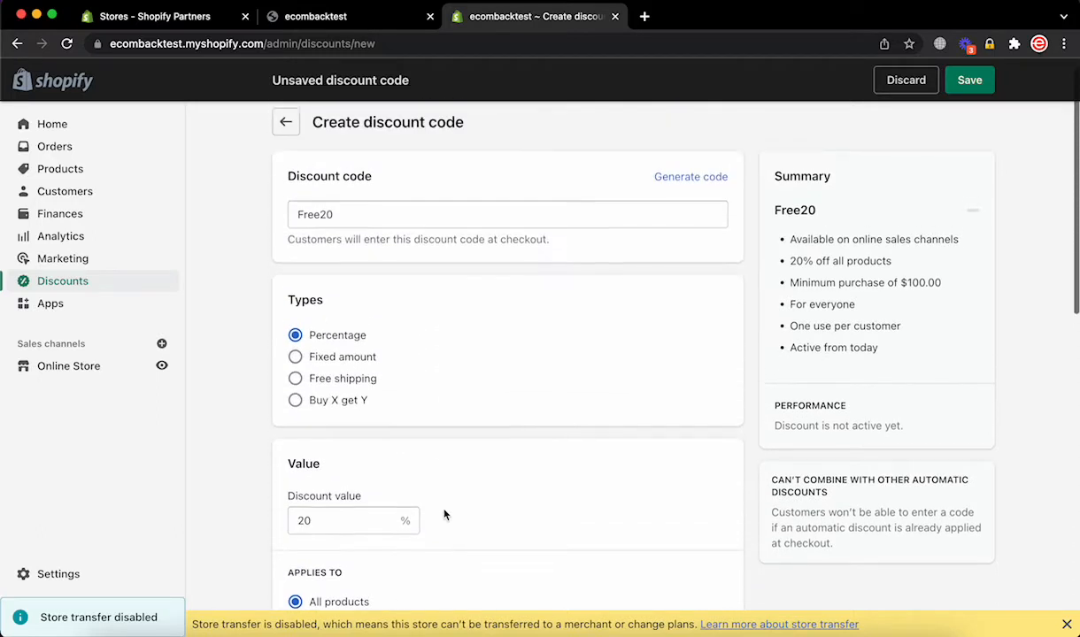
scroll(445, 515, down, 3)
scroll(445, 516, up, 3)
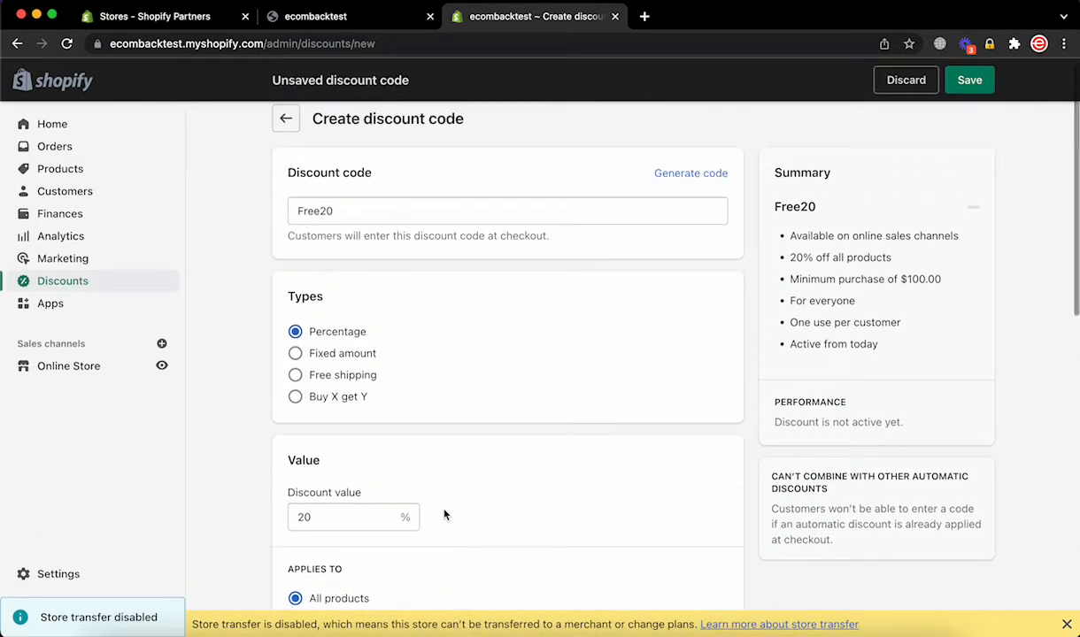
click(336, 356)
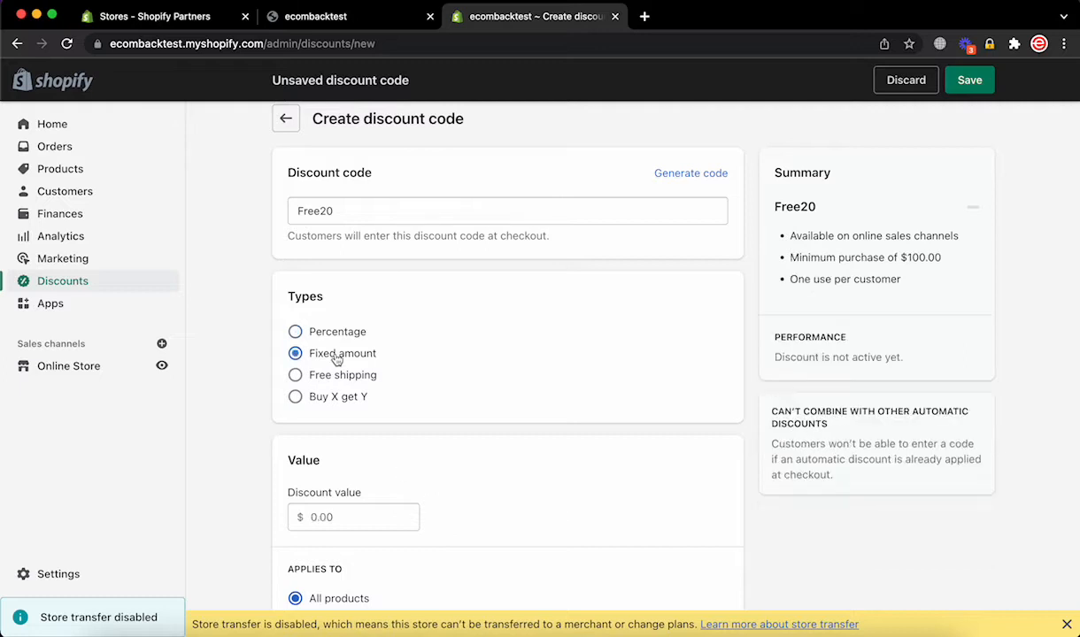
scroll(375, 276, down, 2)
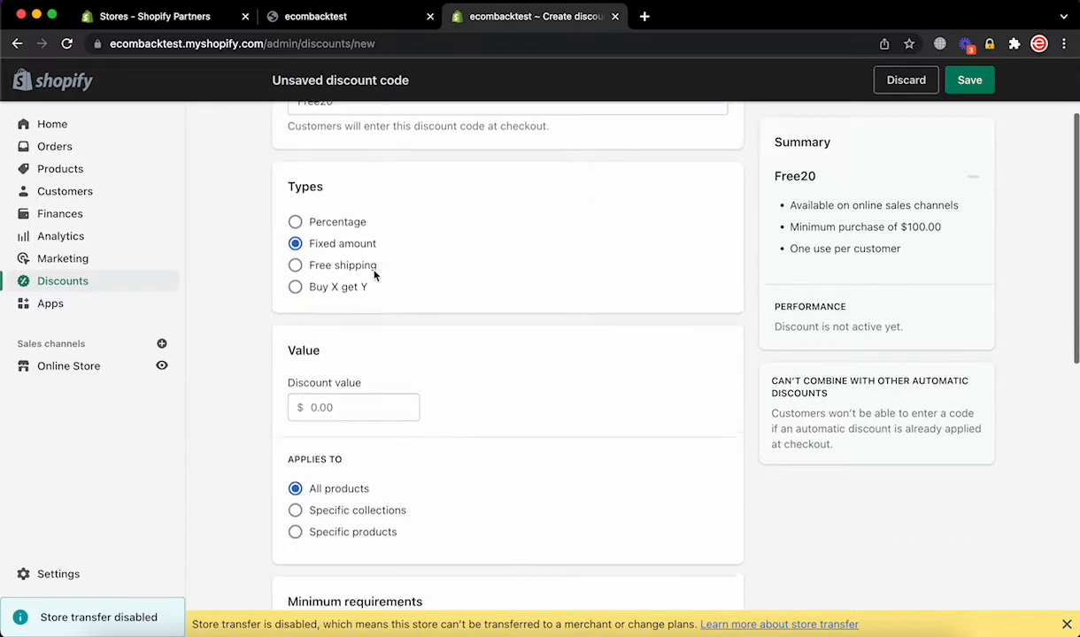
click(313, 404)
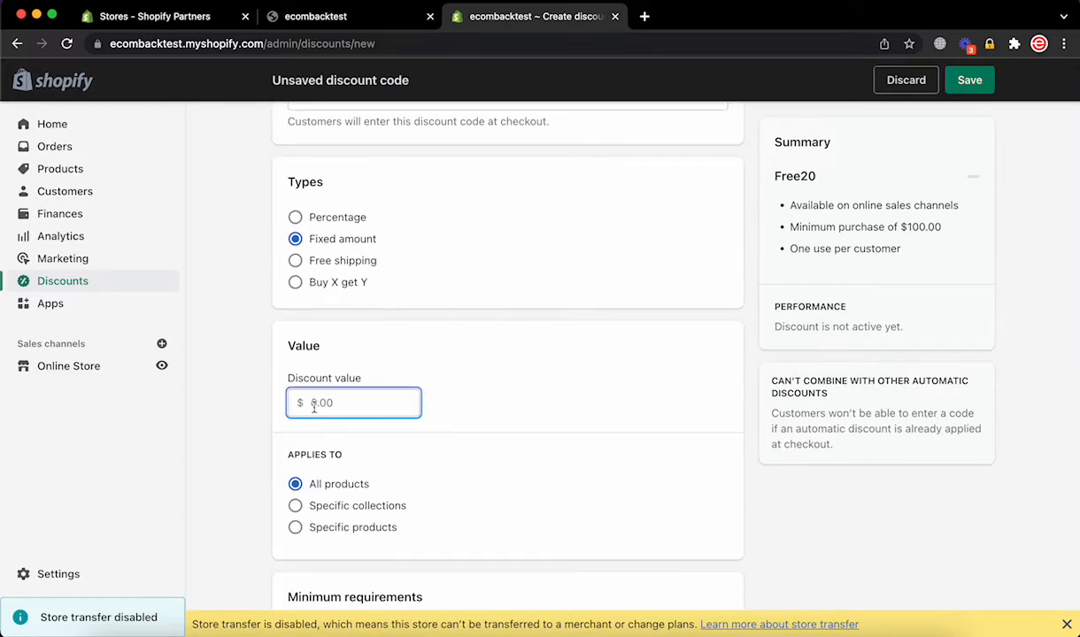
text(100)
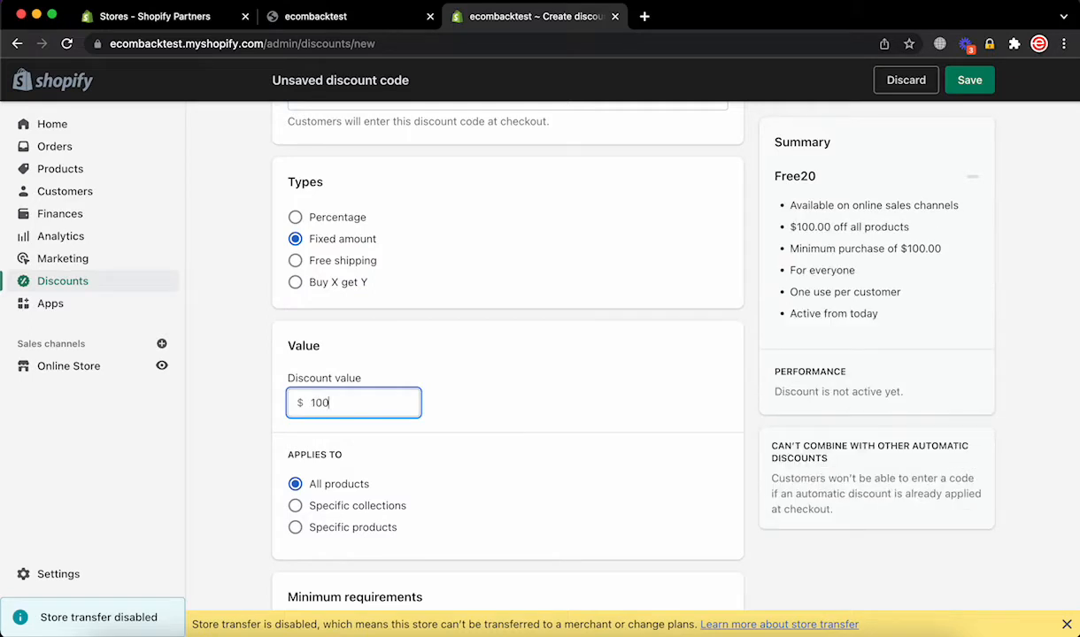
scroll(423, 426, up, 2)
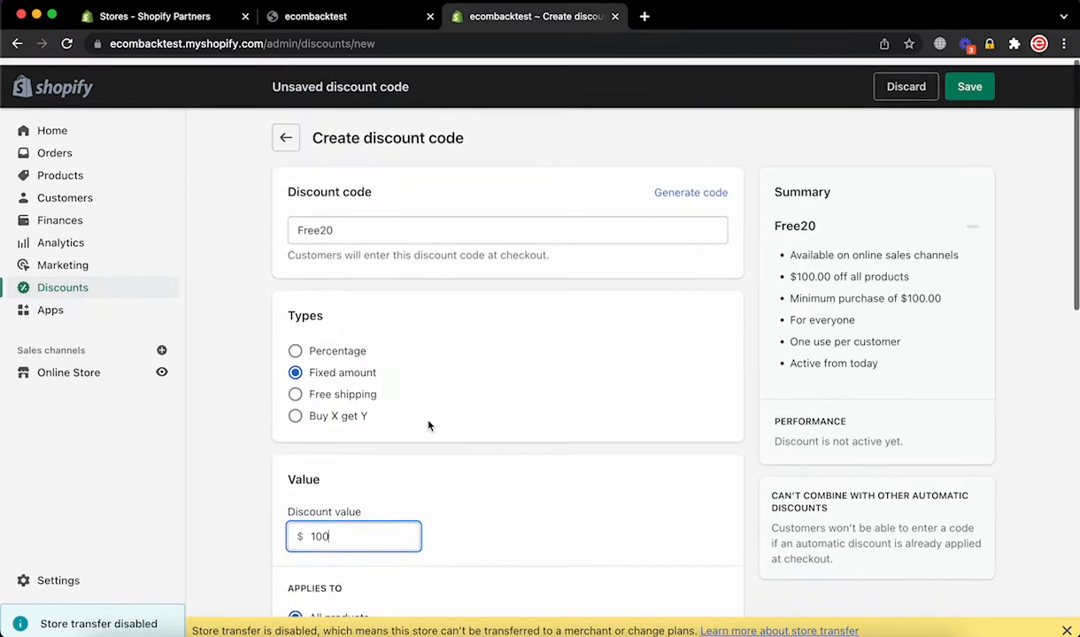
scroll(428, 425, down, 5)
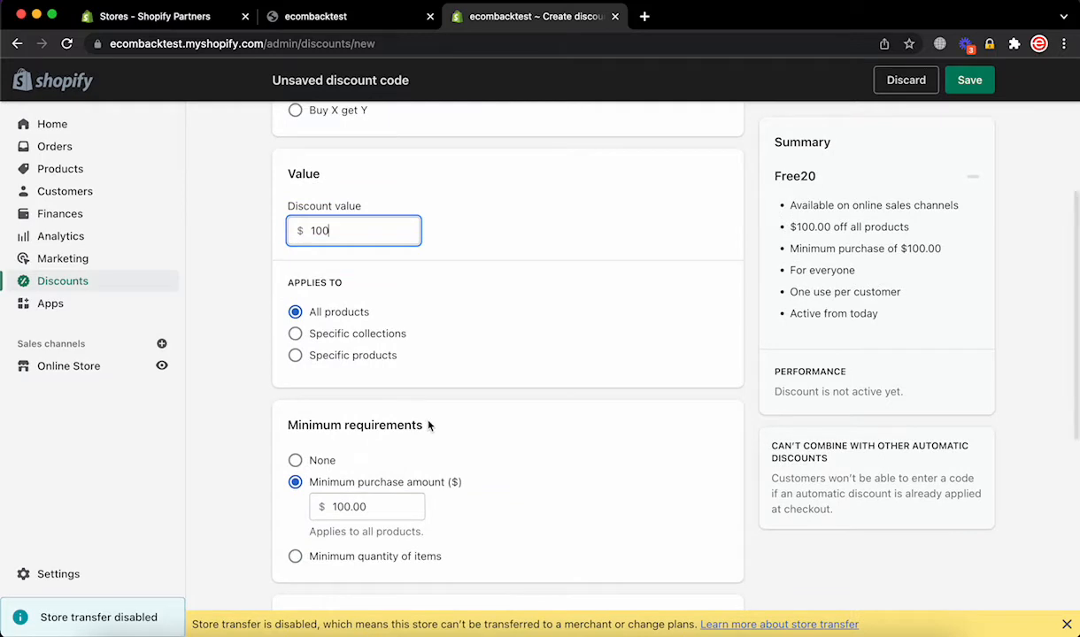
key(BackSpace)
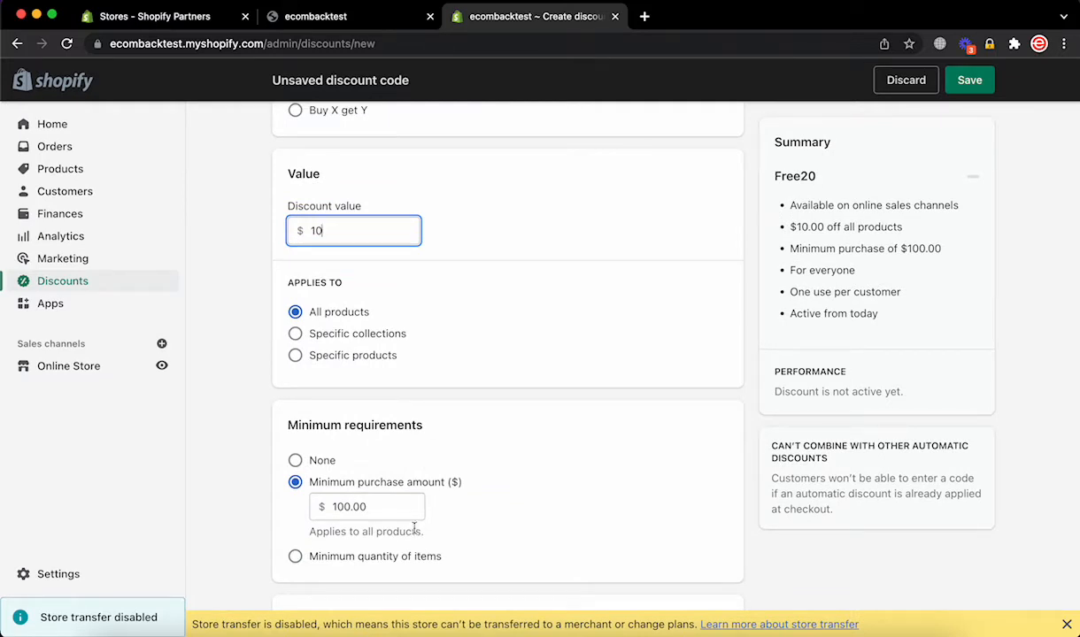
Enable an end date in the discount's active dates and disable it again
drag(394, 508, 316, 506)
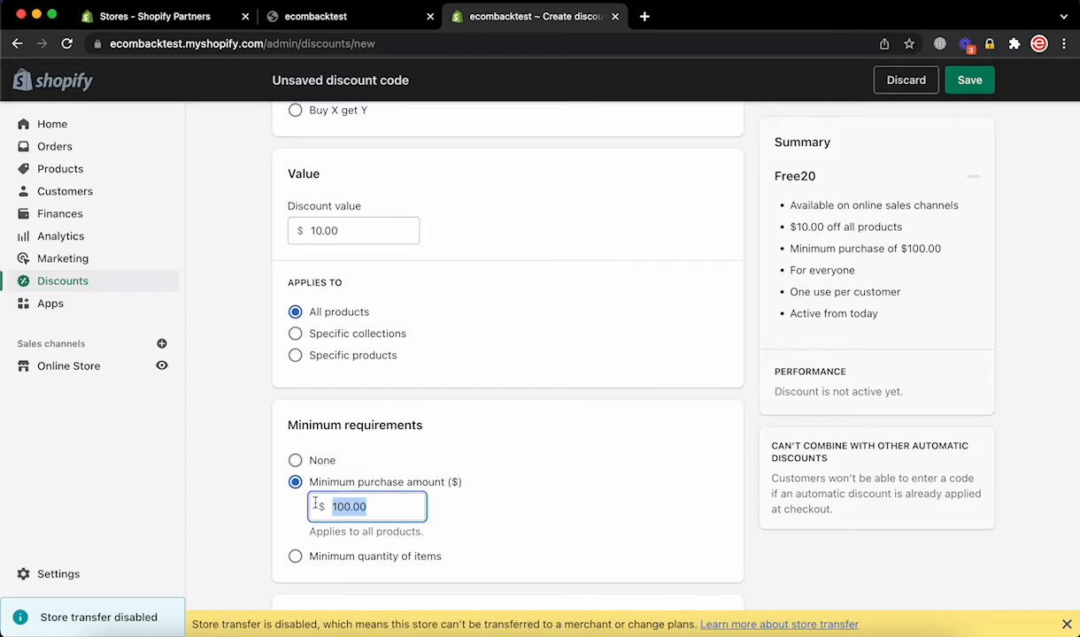
scroll(455, 409, down, 1)
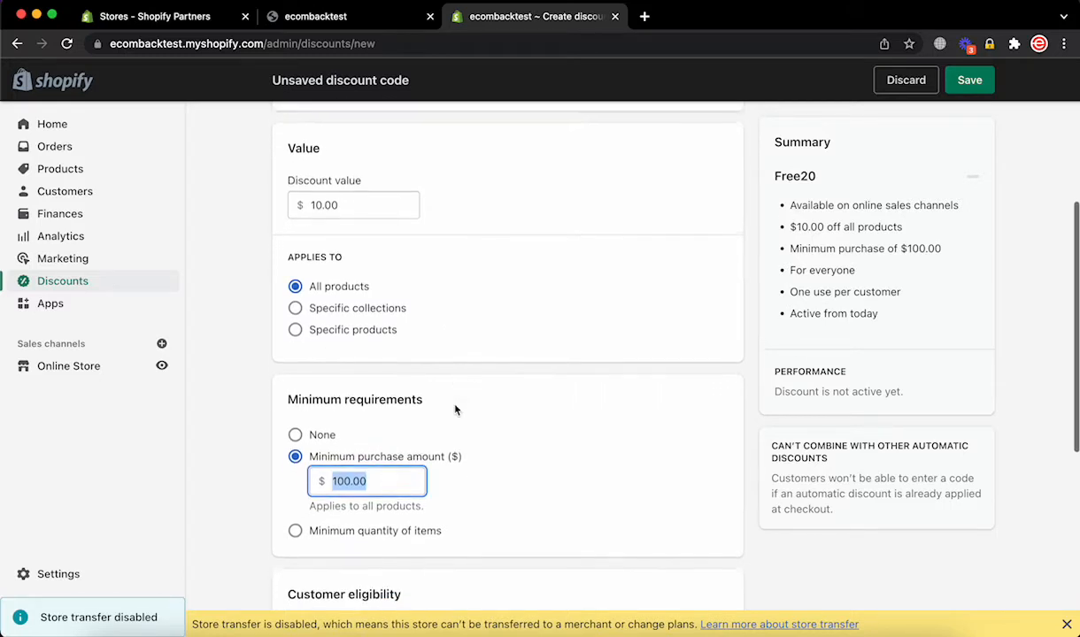
scroll(455, 409, down, 5)
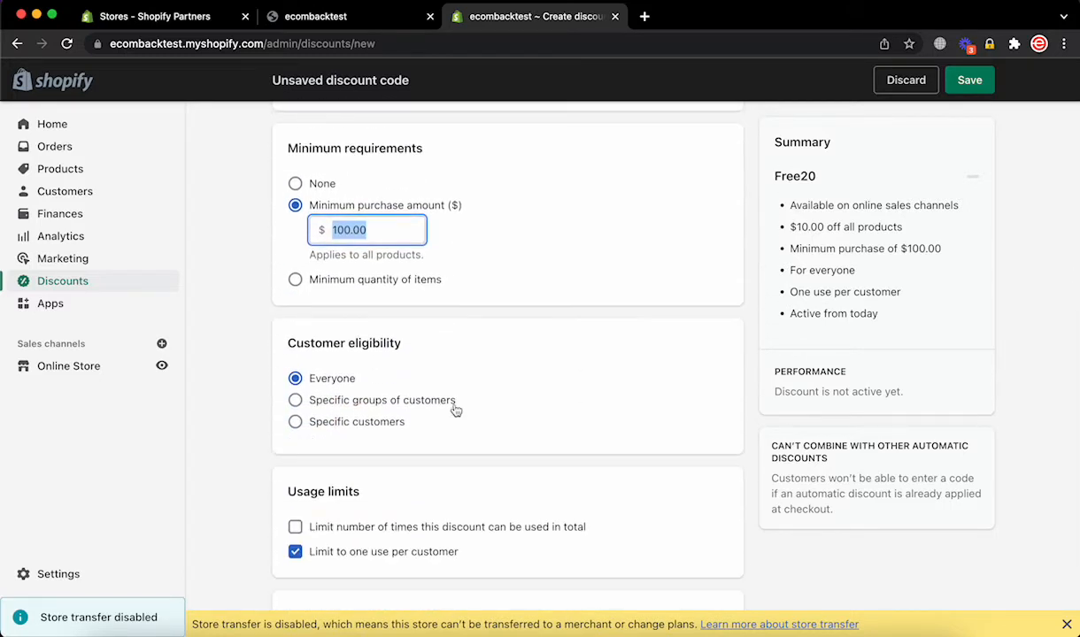
scroll(455, 409, down, 4)
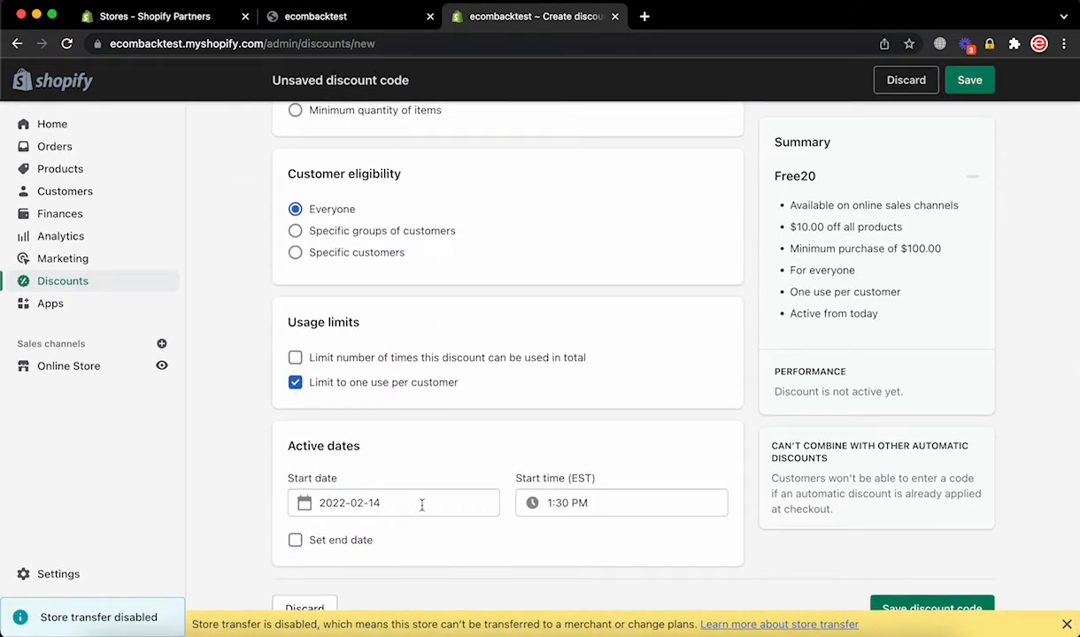
click(355, 549)
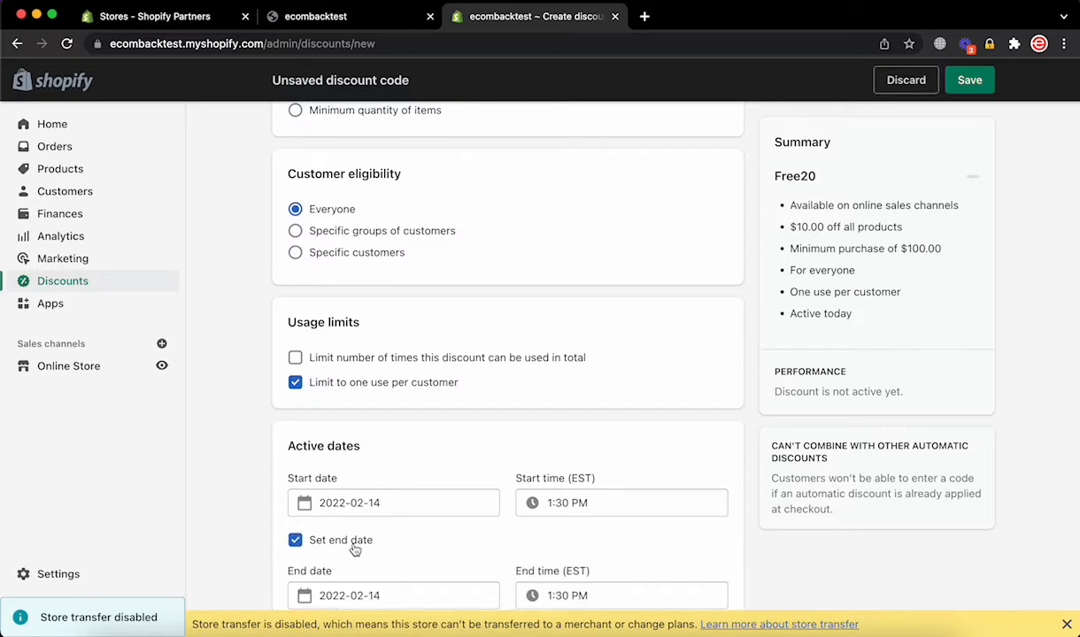
click(355, 549)
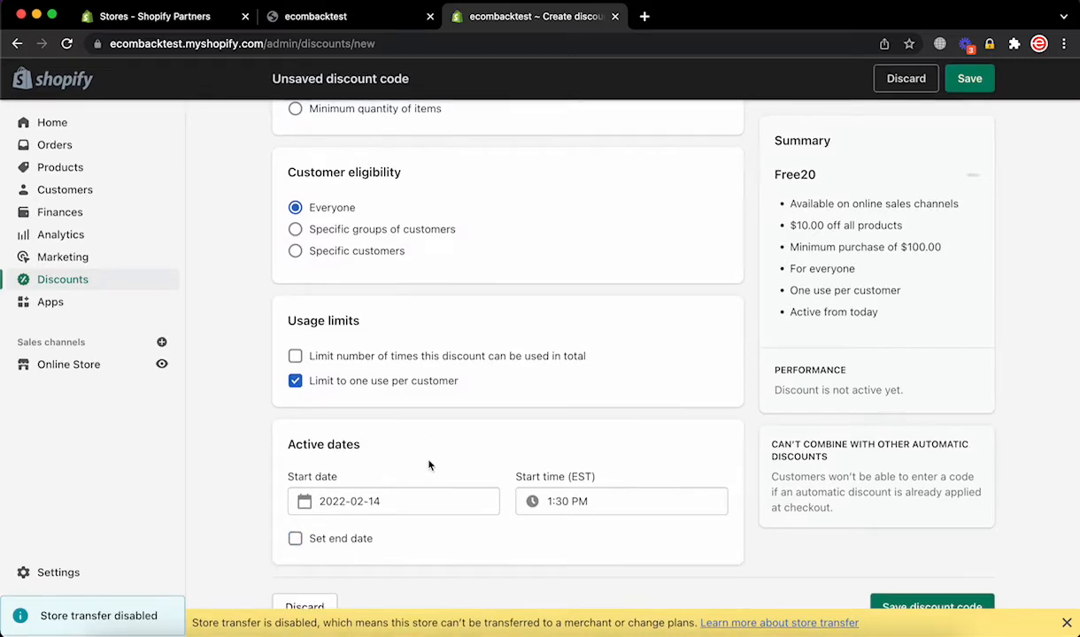
Change the discount type to Free shipping and rename the discount code as FreeS
scroll(429, 466, up, 10)
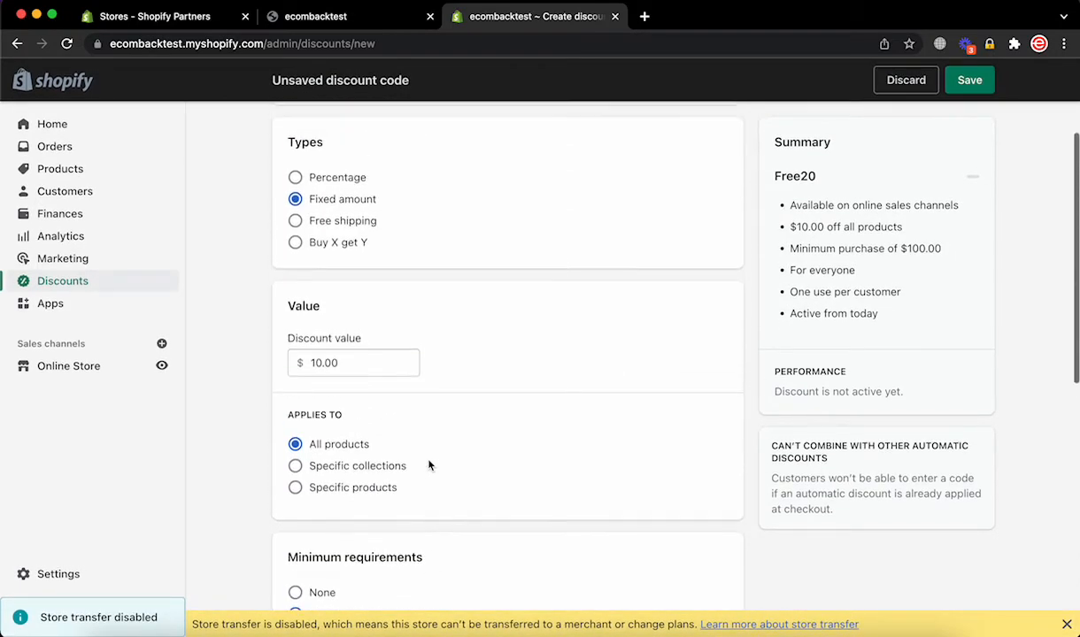
click(357, 392)
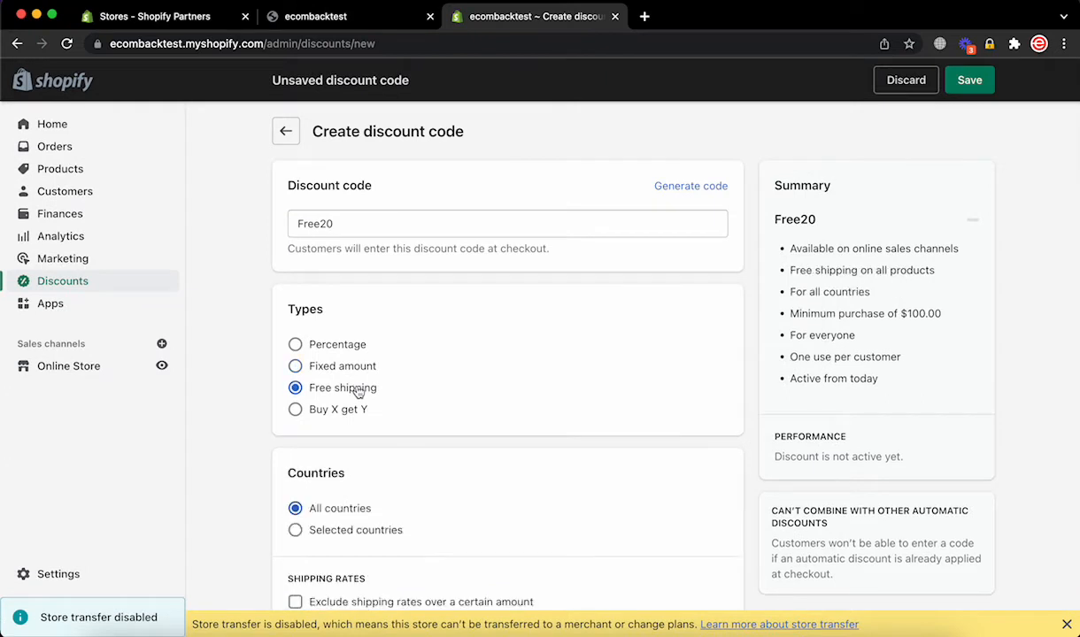
scroll(497, 452, down, 1)
scroll(497, 451, down, 1)
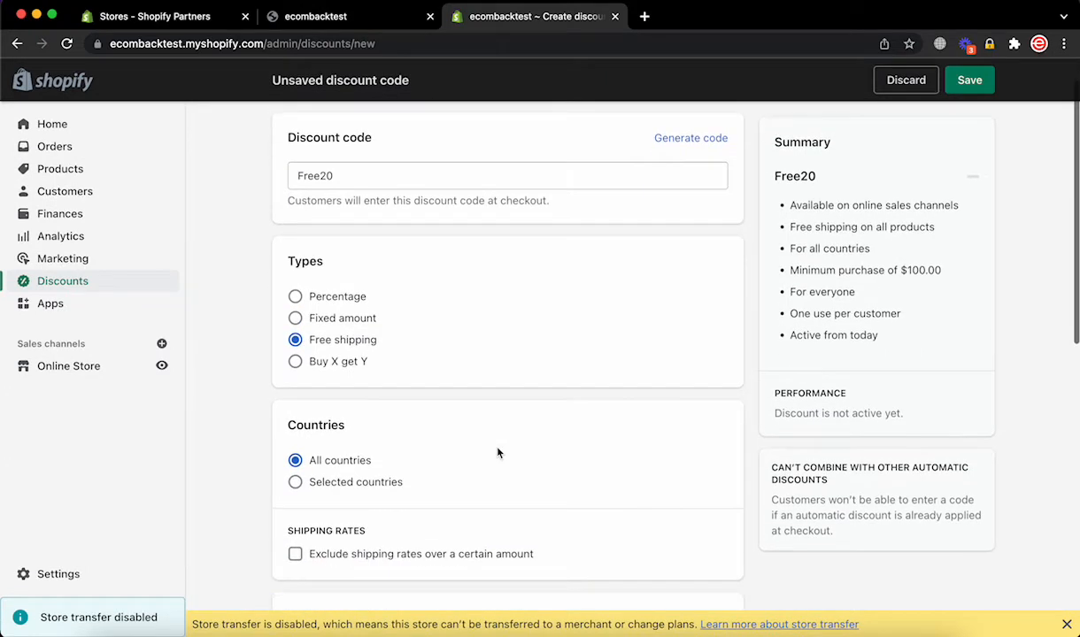
click(344, 174)
drag(344, 174, 321, 175)
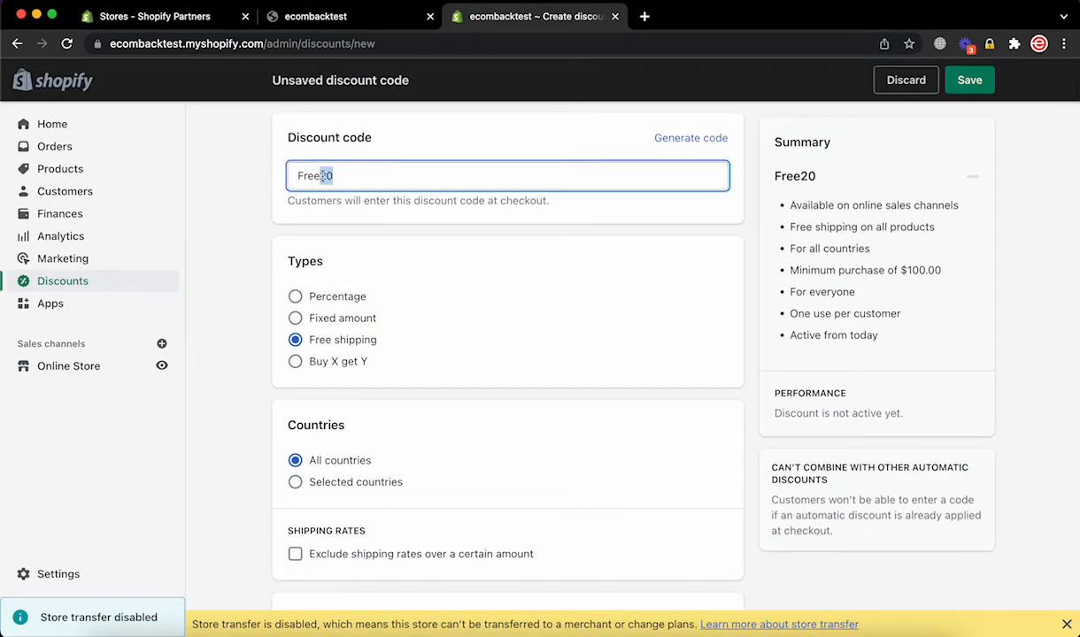
text(S)
Restrict the free shipping discount to selected countries and add United States
scroll(327, 373, down, 3)
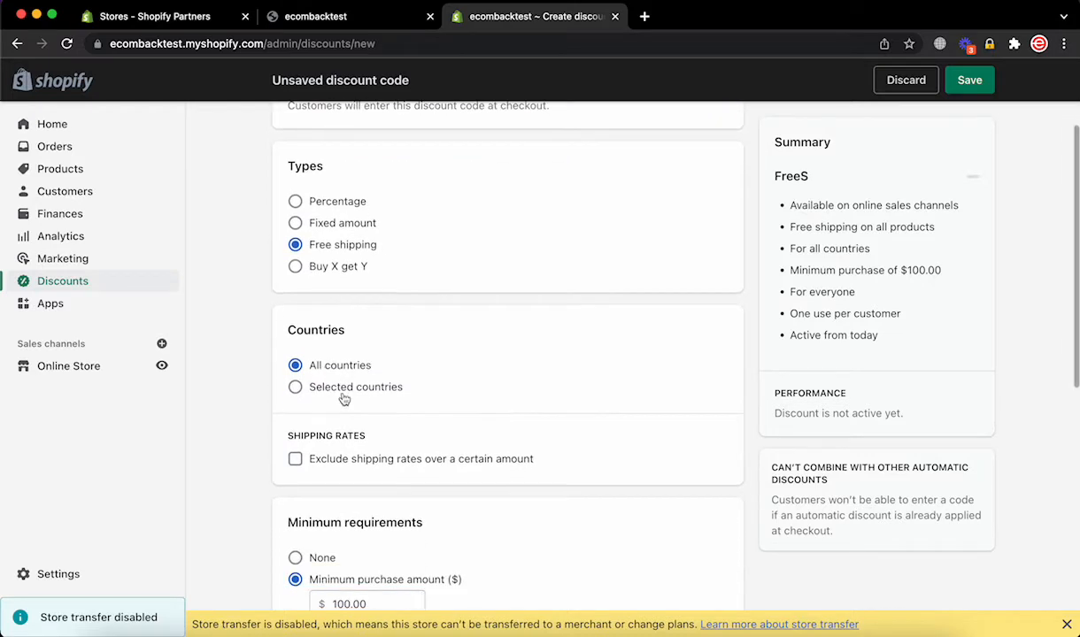
click(329, 387)
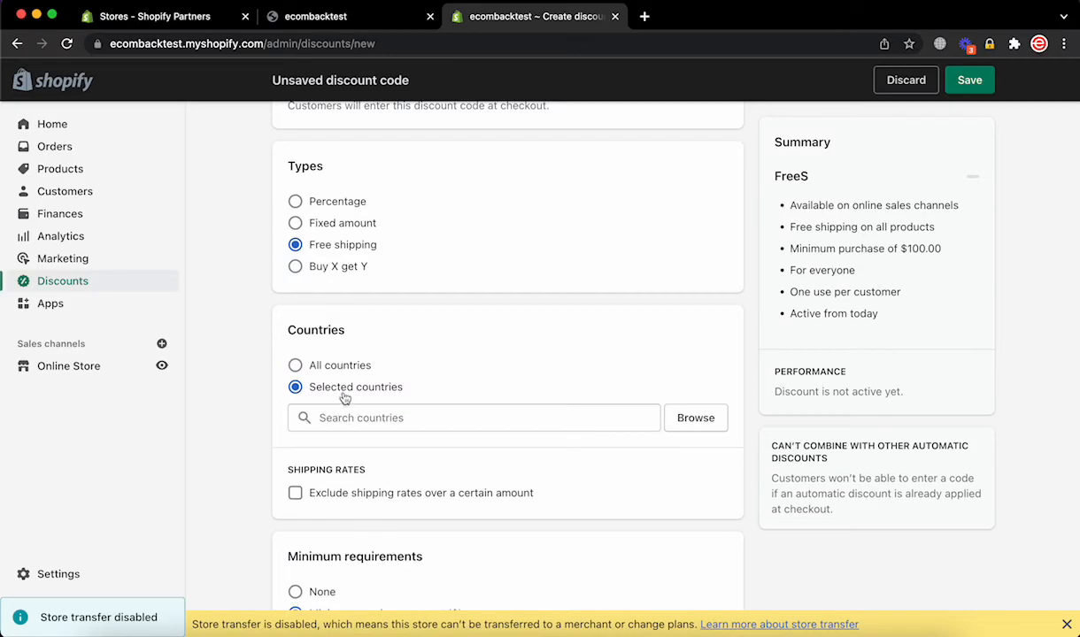
click(344, 416)
text(unit)
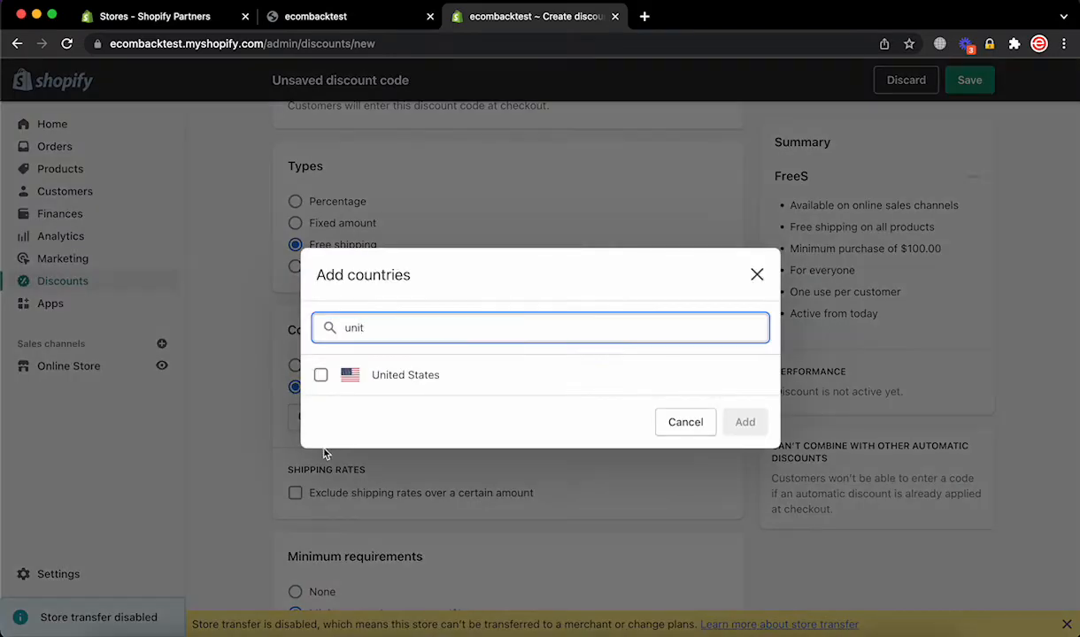
click(321, 375)
click(745, 422)
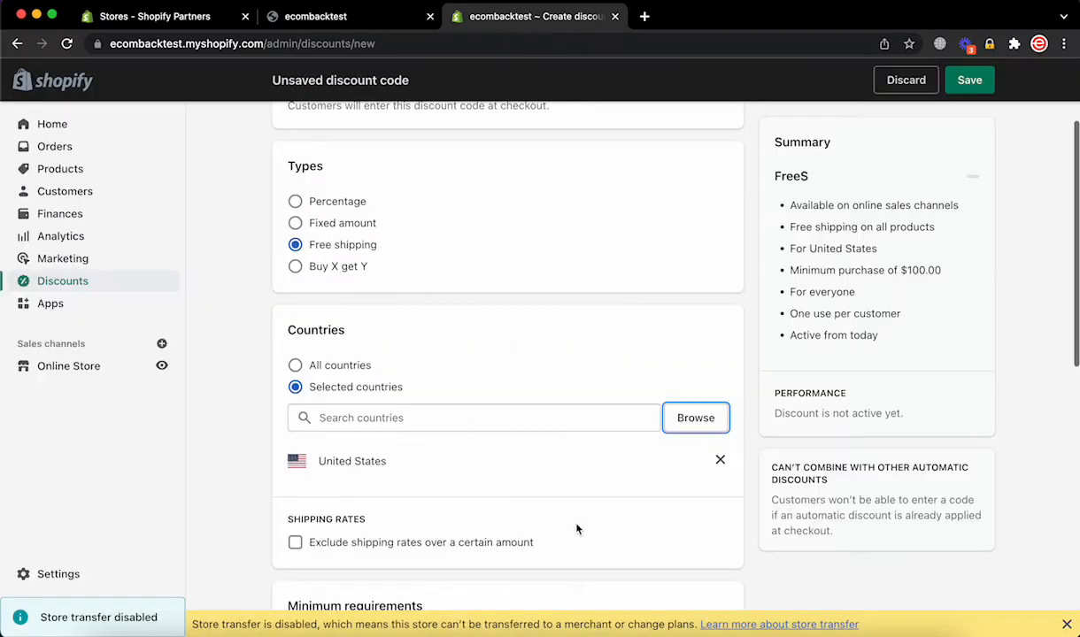
Review the free shipping discount's shipping rates, minimum requirements, customer eligibility and usage limits
scroll(577, 525, down, 2)
scroll(576, 529, down, 1)
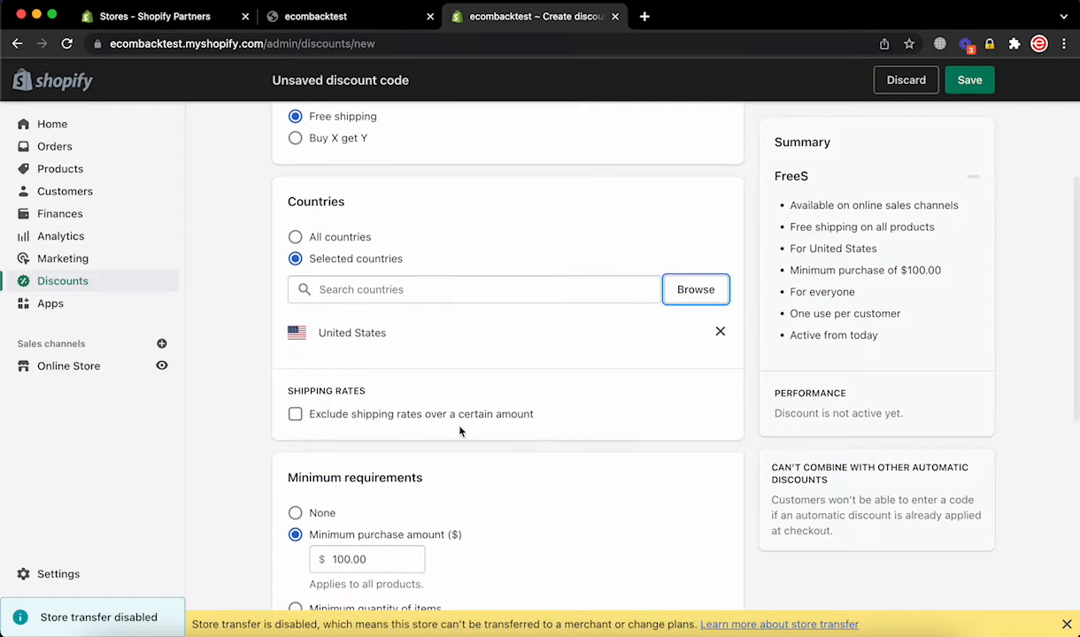
scroll(467, 416, down, 3)
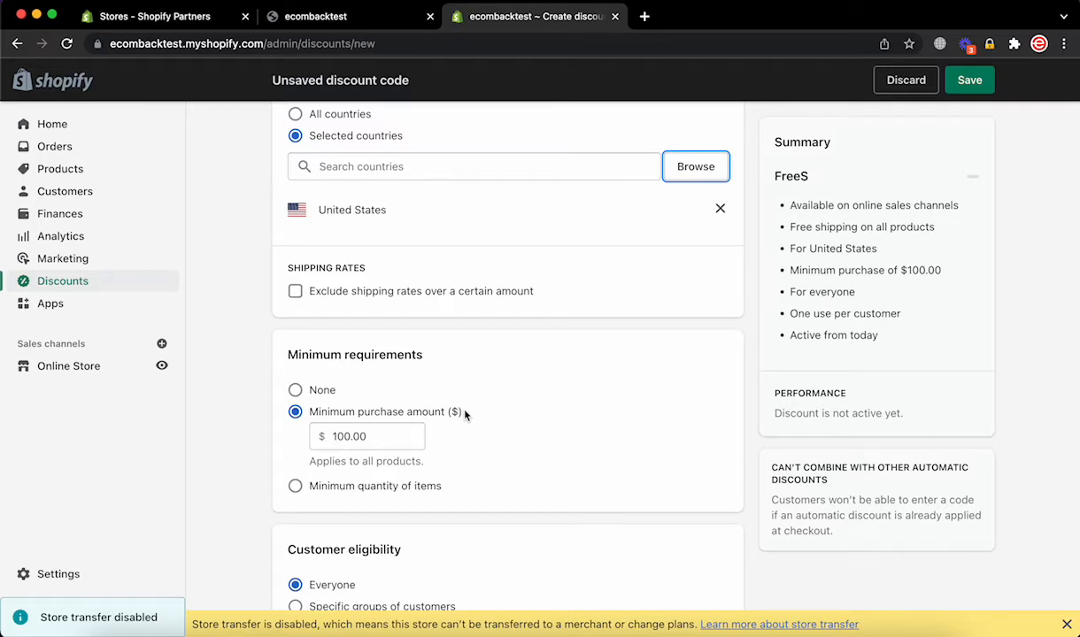
scroll(466, 416, down, 6)
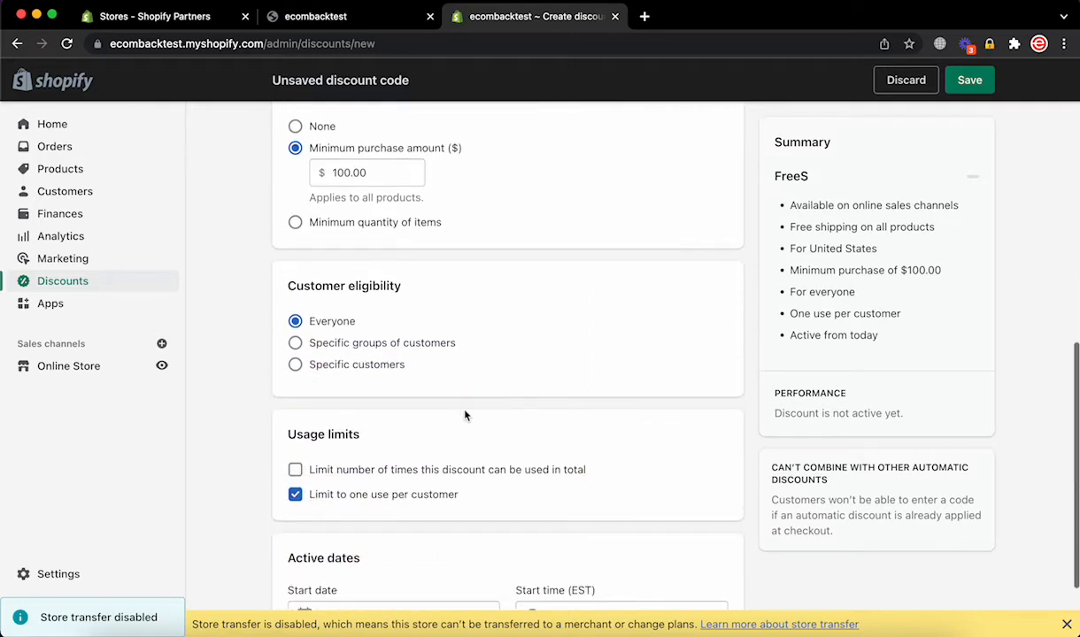
scroll(466, 416, down, 3)
scroll(466, 412, up, 18)
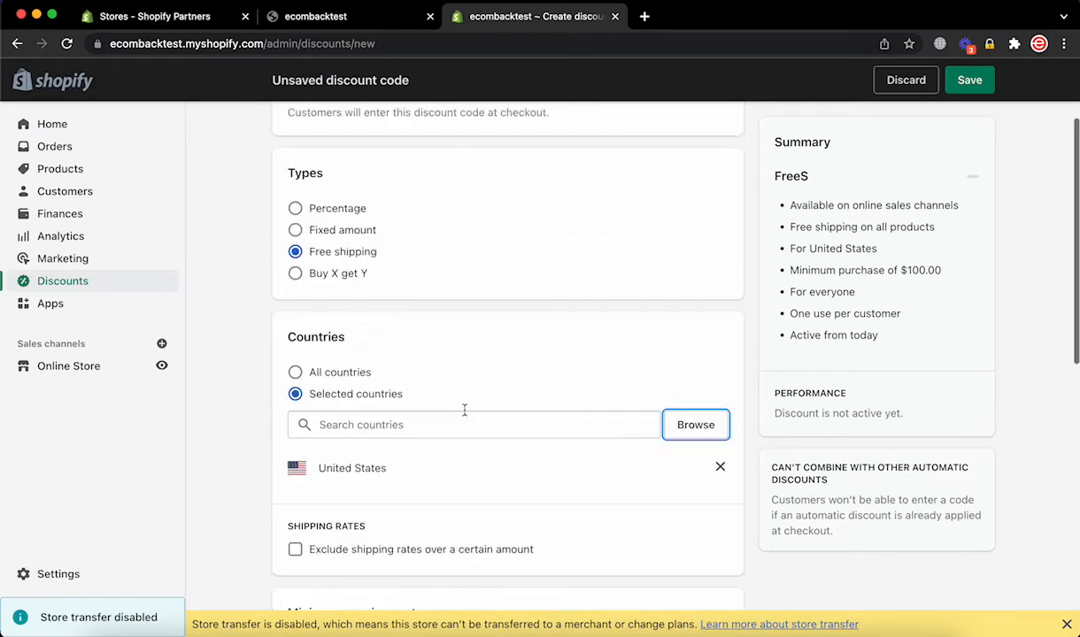
scroll(306, 342, down, 2)
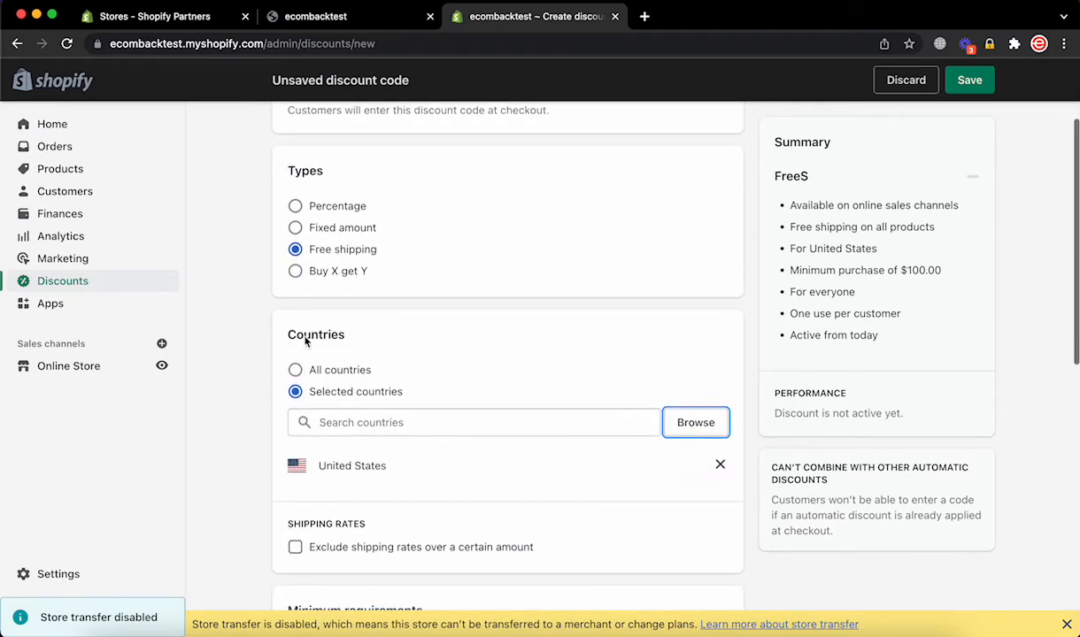
Change the discount type to Buy X get Y and require a minimum quantity of 2 items from specific products
click(297, 272)
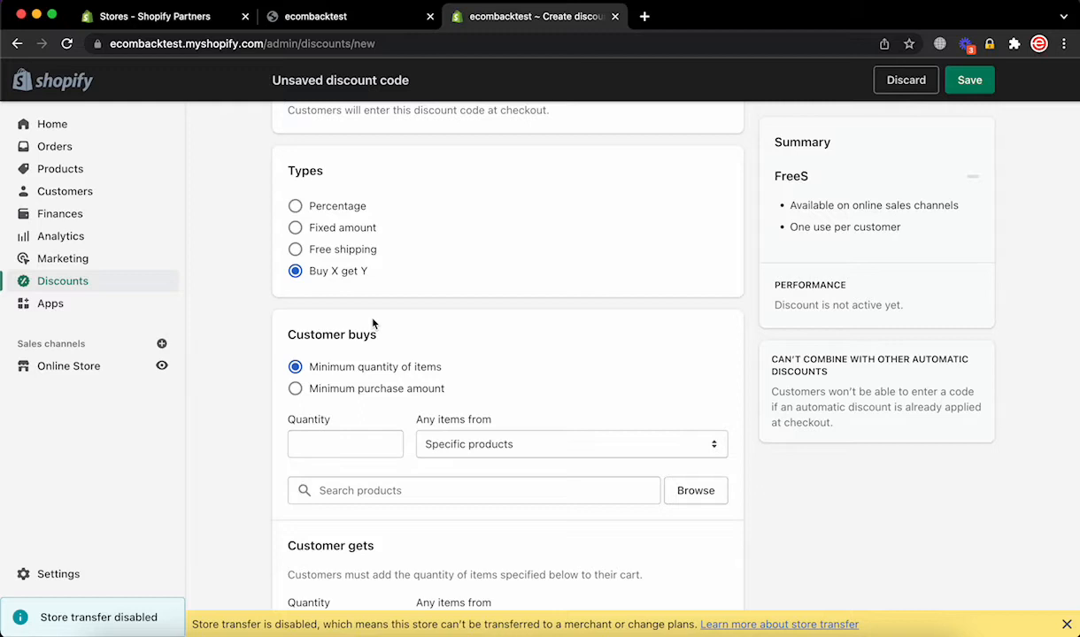
click(338, 441)
text(2)
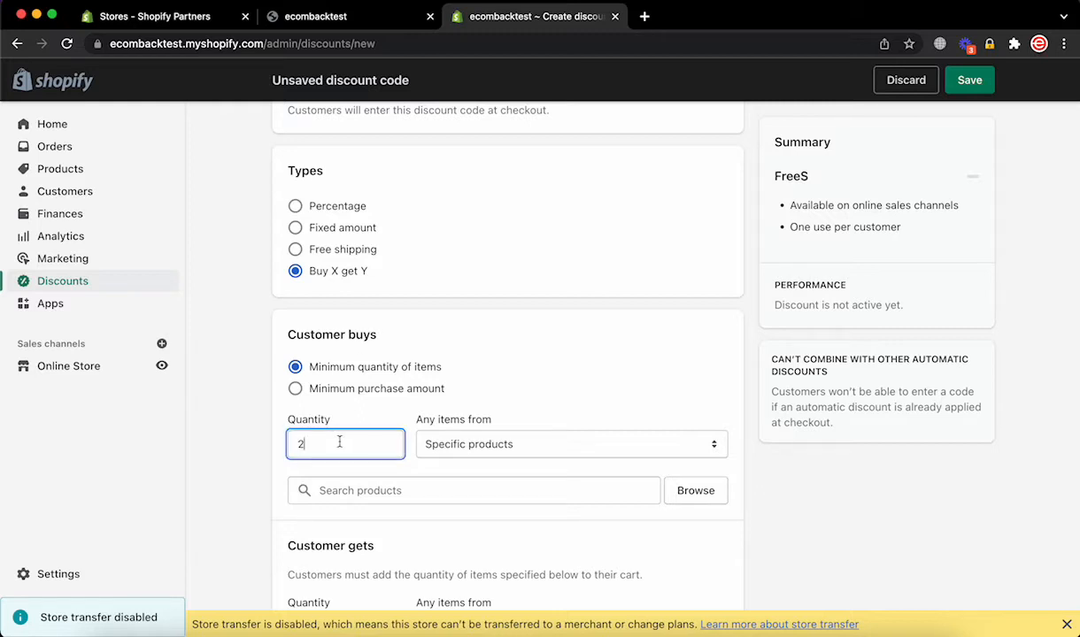
click(511, 448)
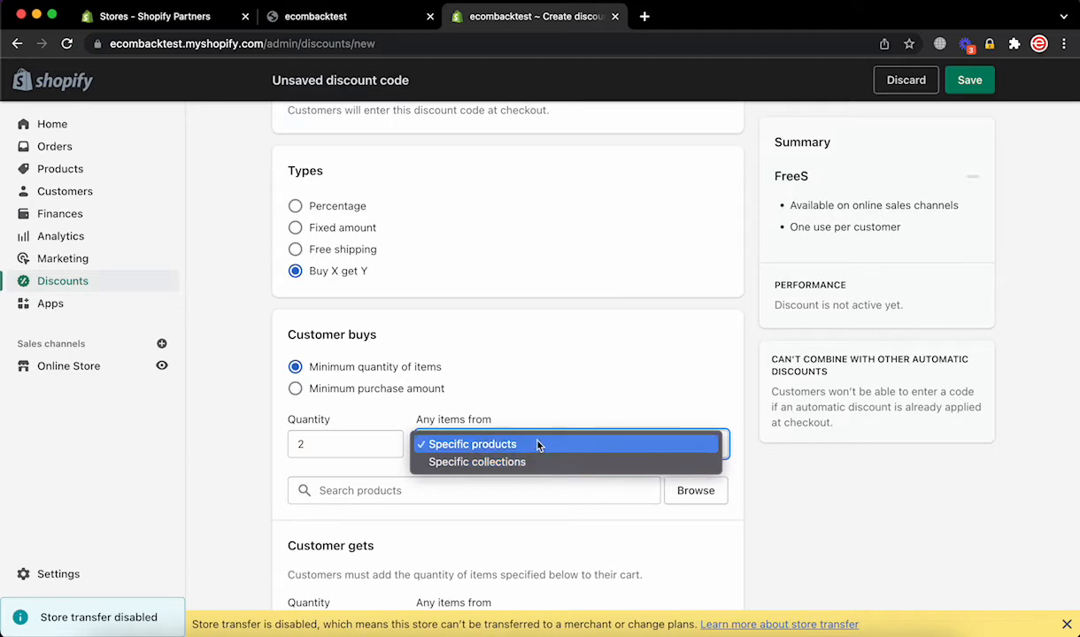
click(554, 410)
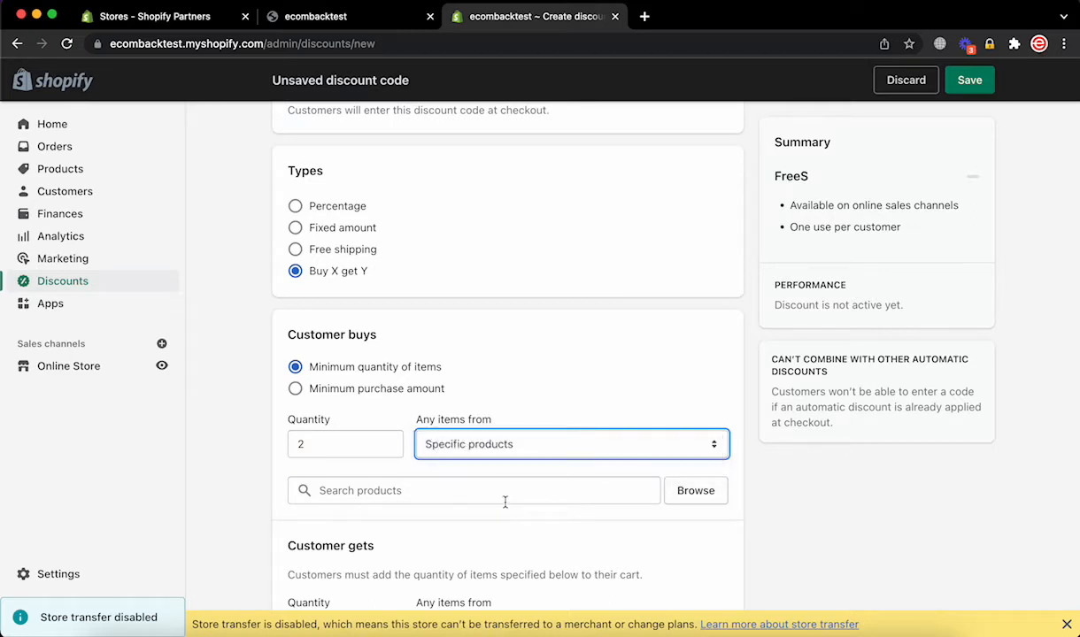
Set the quantity the customer gets to 1, keeping items from specific products
scroll(505, 502, down, 4)
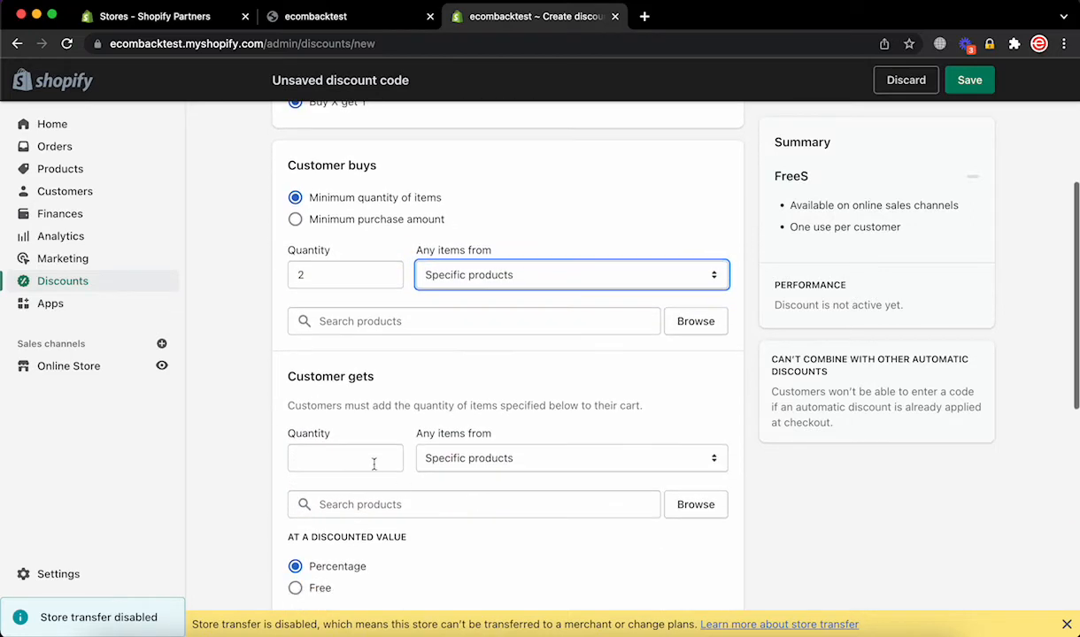
click(372, 458)
text(1)
click(502, 466)
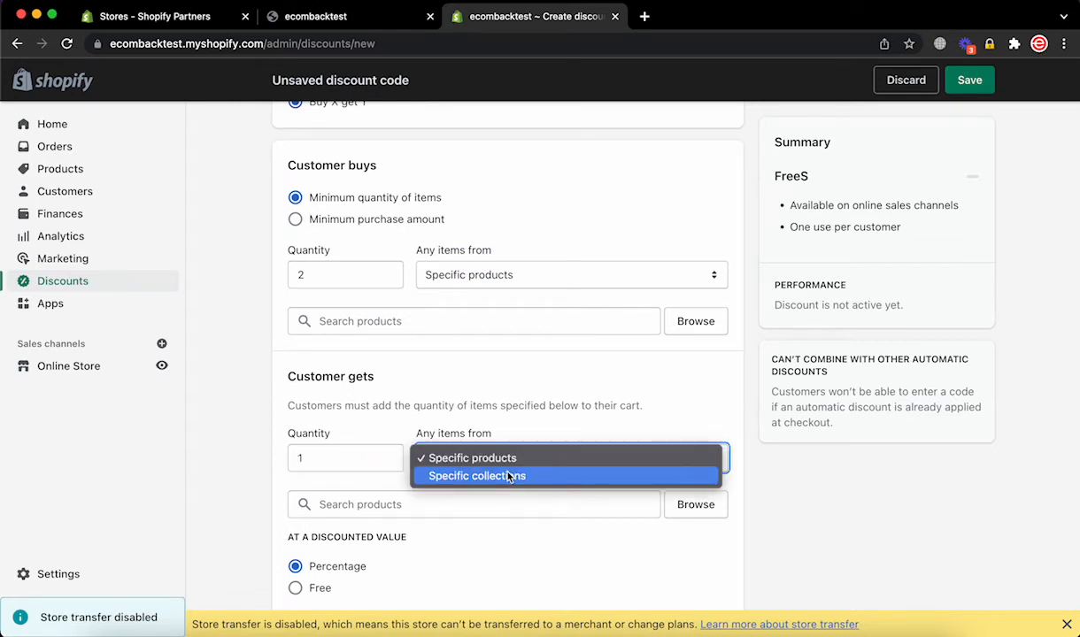
click(430, 331)
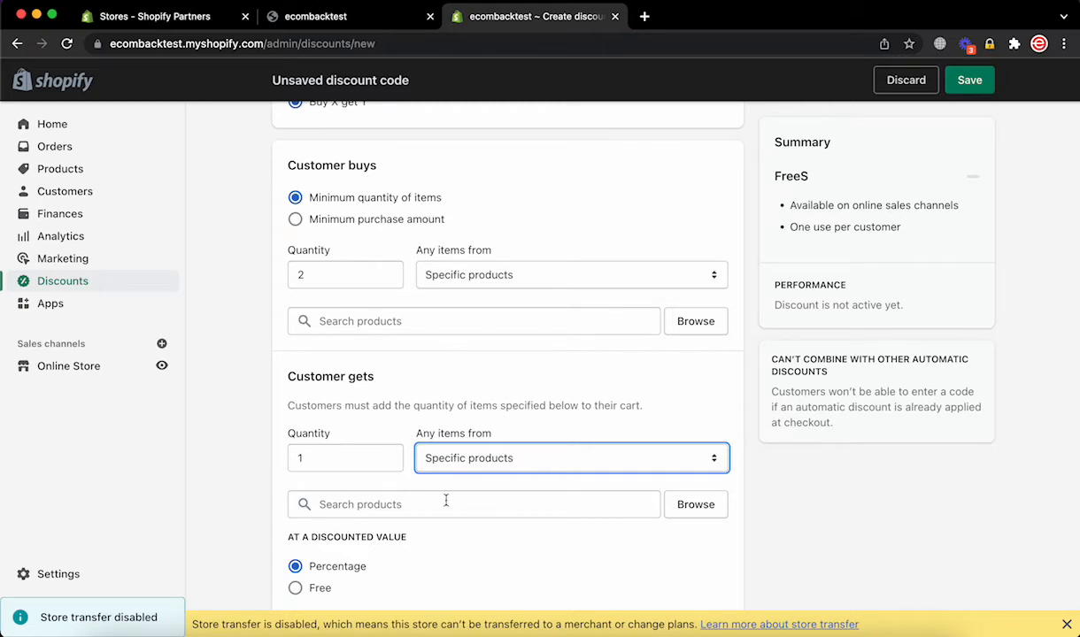
Try Free as the discounted value of the item the customer gets and switch back to Percentage
scroll(446, 501, down, 2)
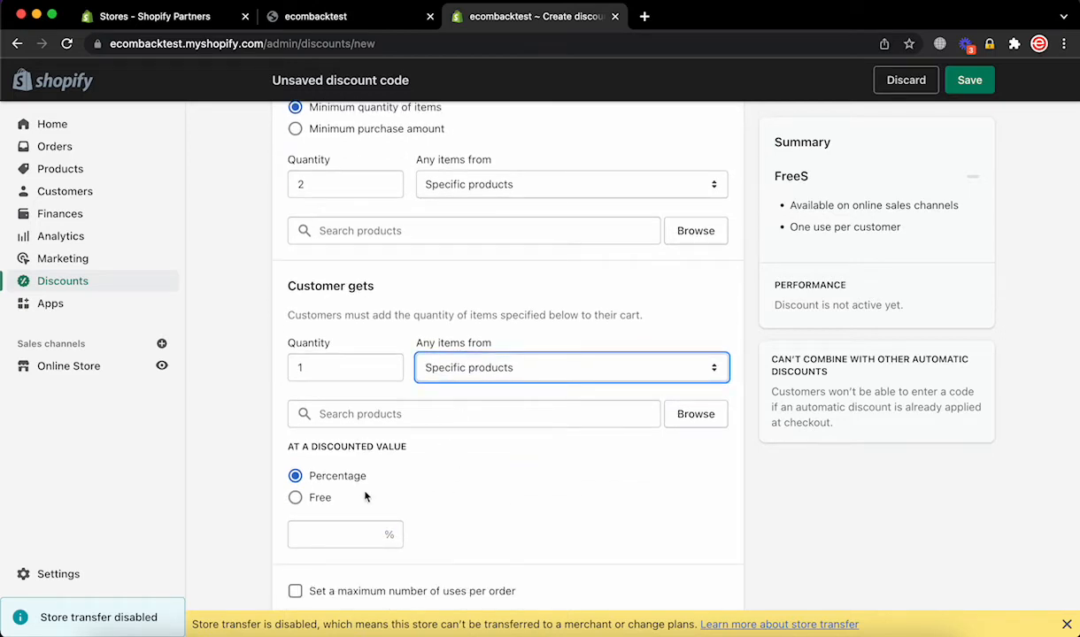
click(296, 498)
click(297, 477)
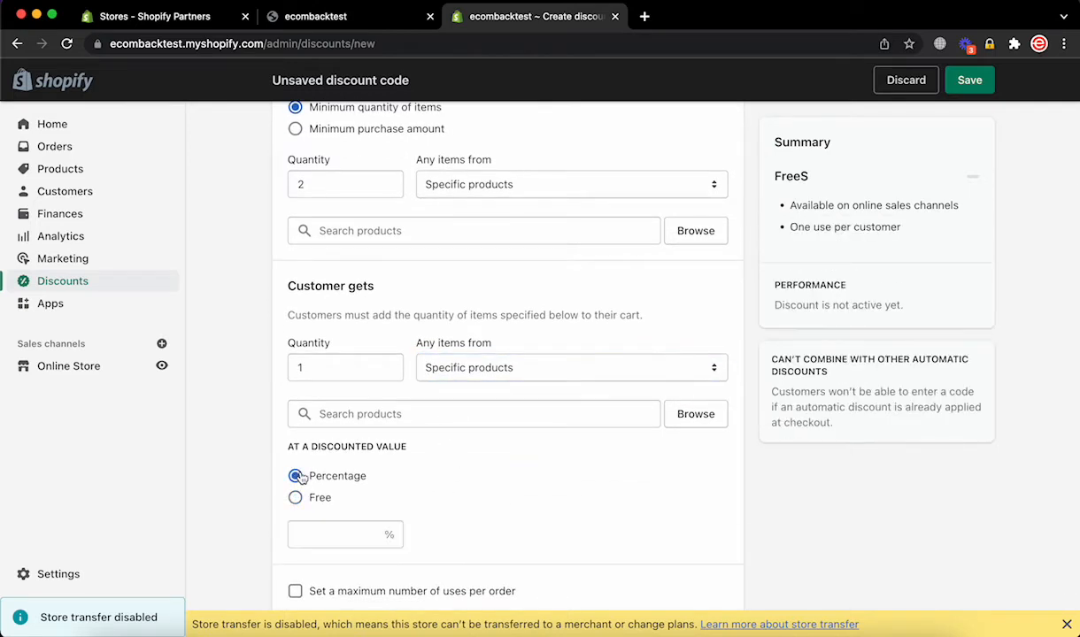
Change the Buy X get Y condition to a minimum purchase amount of $1000
scroll(301, 478, down, 9)
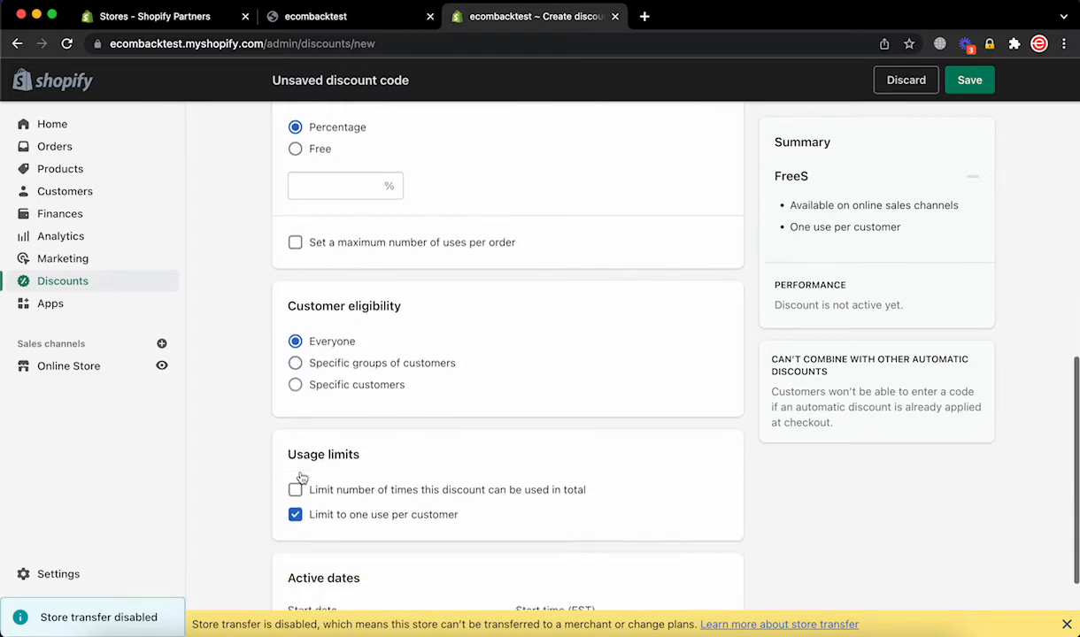
scroll(302, 478, down, 2)
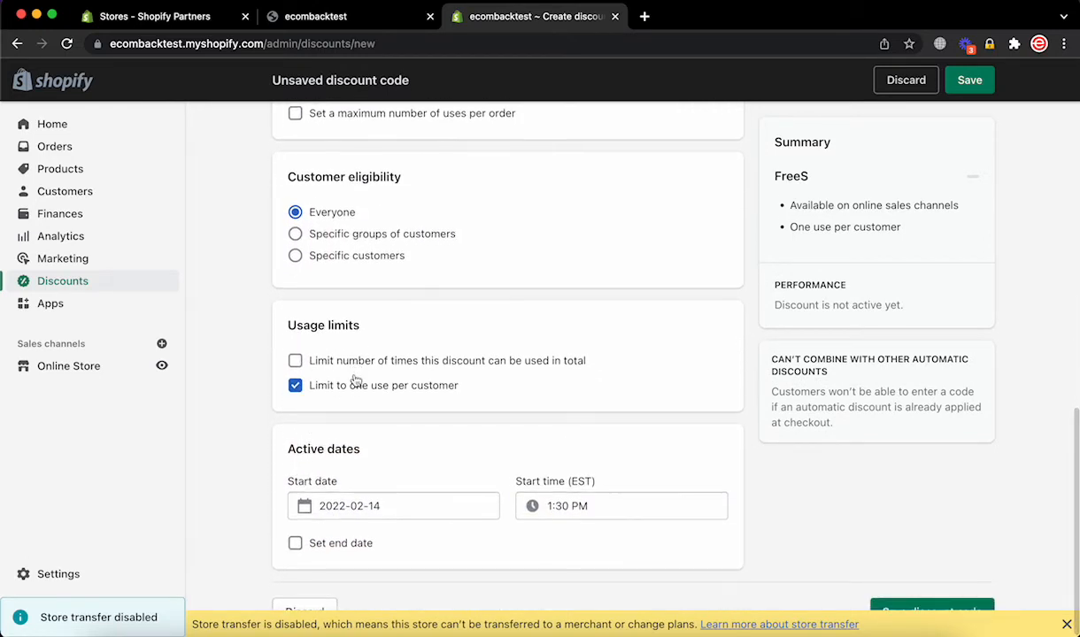
scroll(323, 381, up, 3)
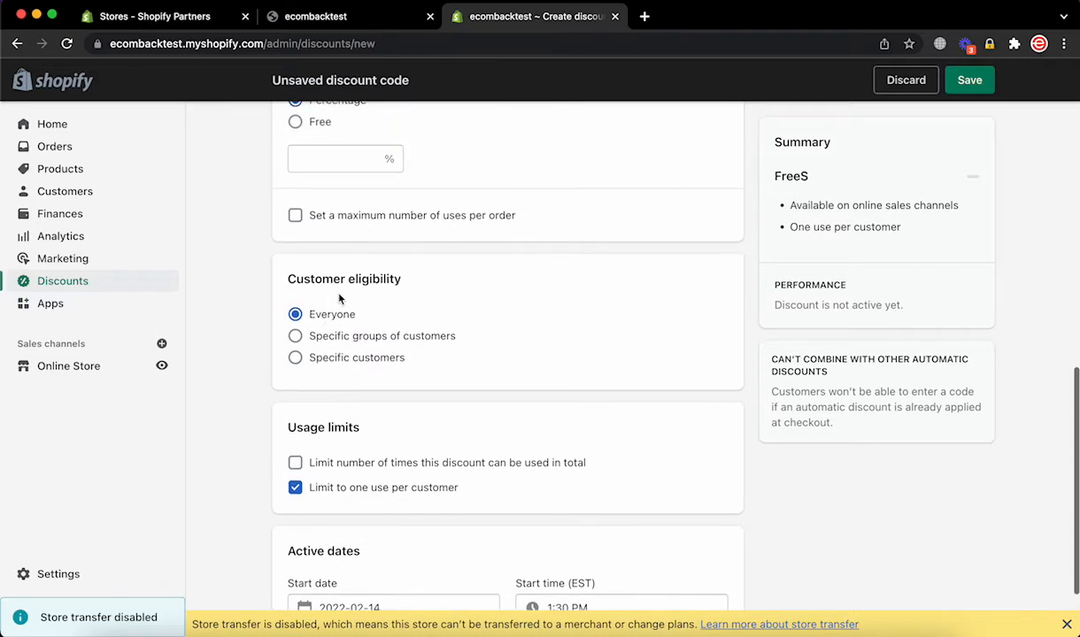
scroll(340, 299, up, 20)
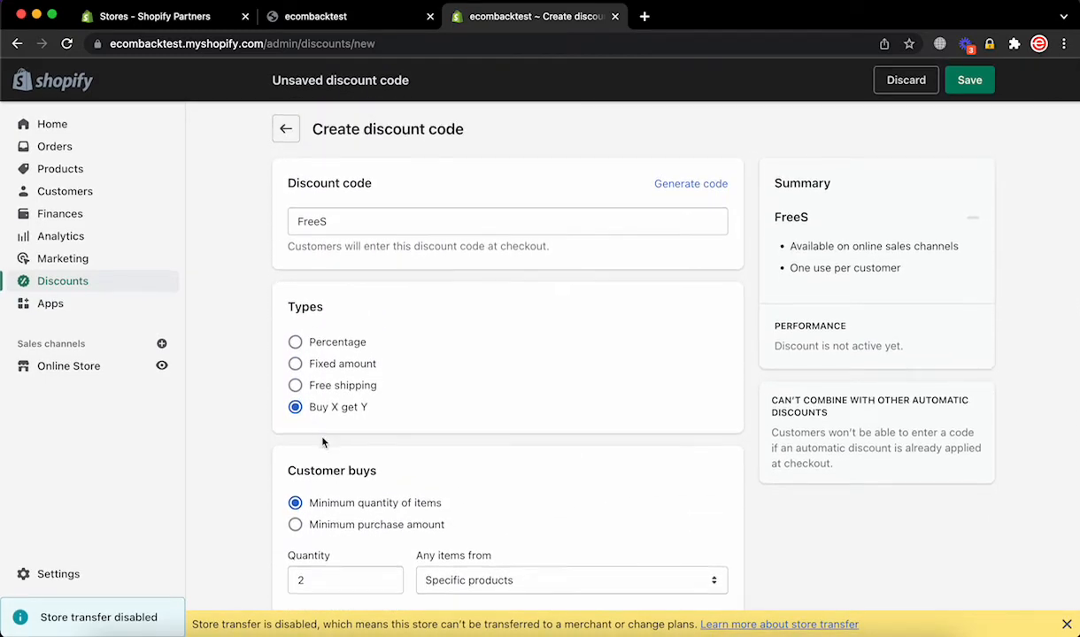
scroll(311, 442, down, 2)
click(296, 434)
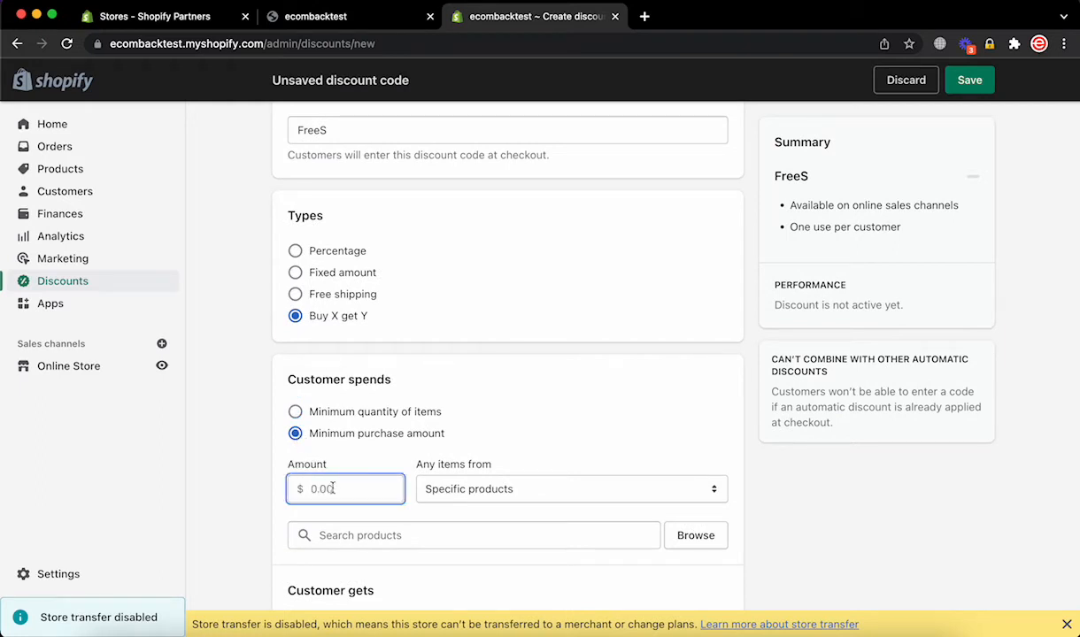
text(1000)
Review the quantity customers get, the discounted value options, customer eligibility and usage limits
scroll(526, 480, down, 5)
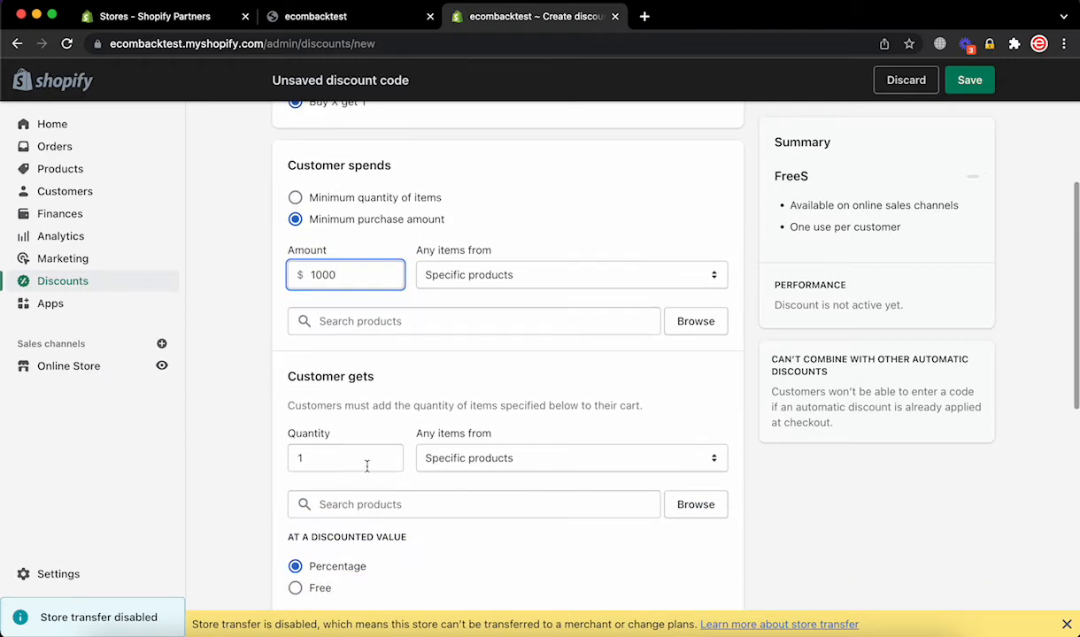
click(365, 461)
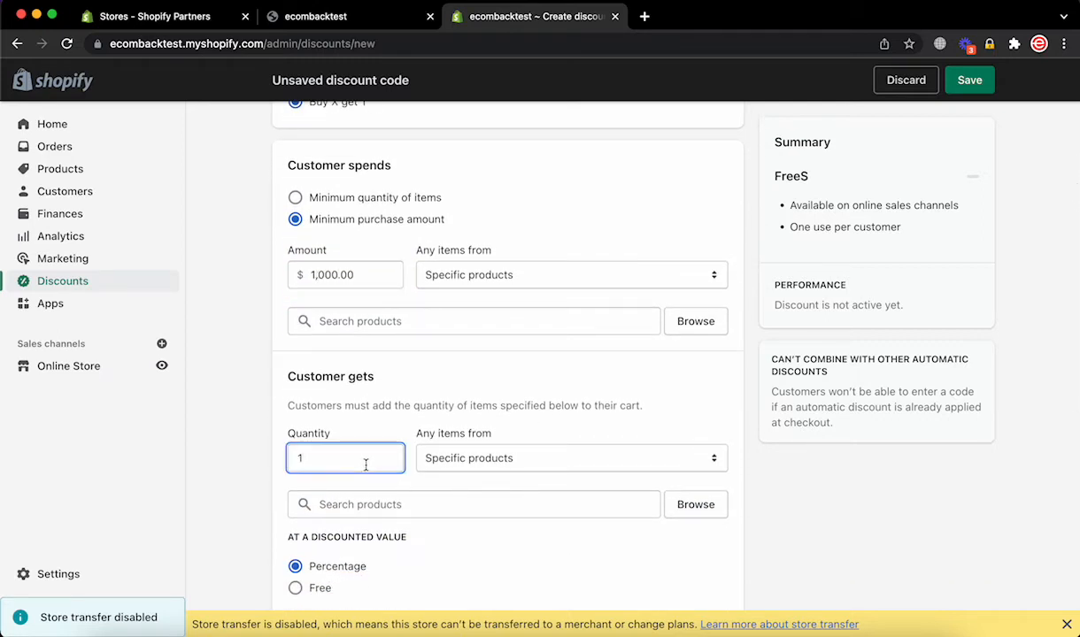
scroll(365, 464, down, 3)
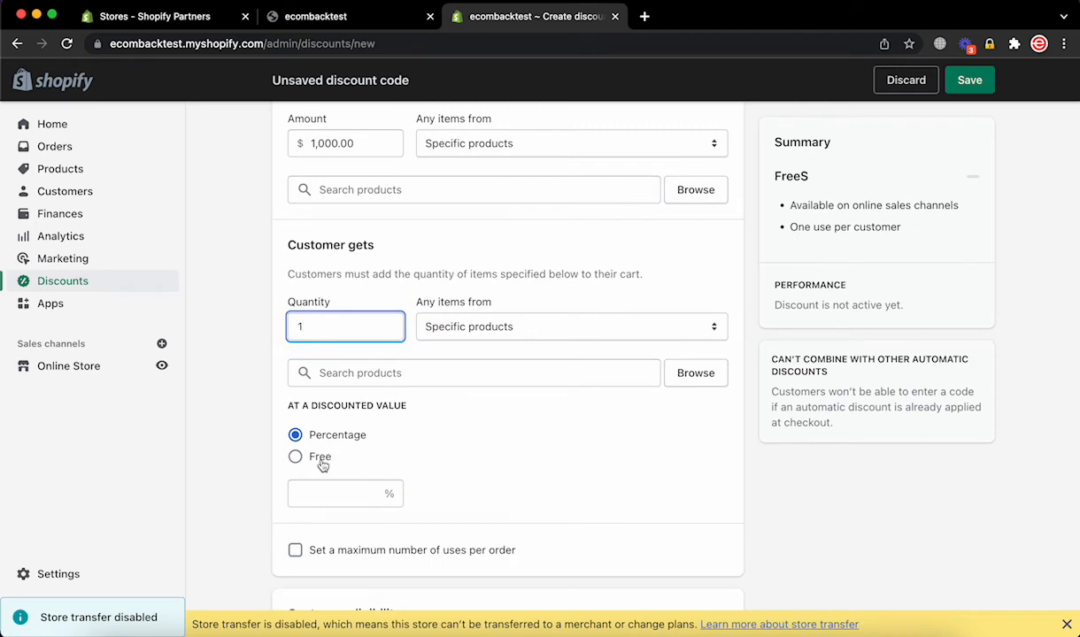
scroll(322, 465, down, 10)
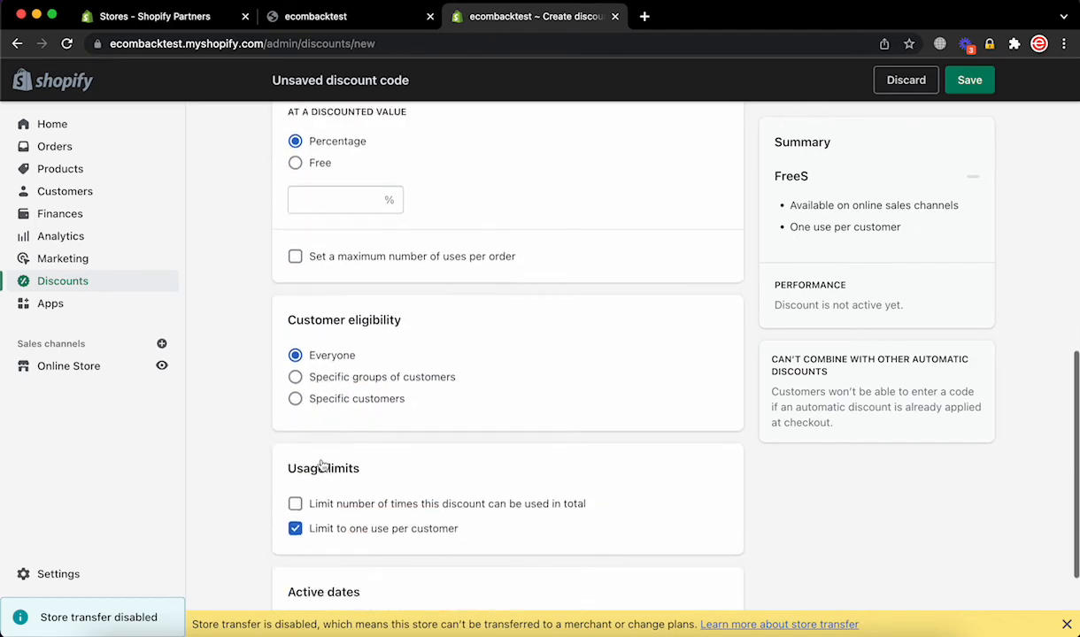
scroll(322, 465, up, 15)
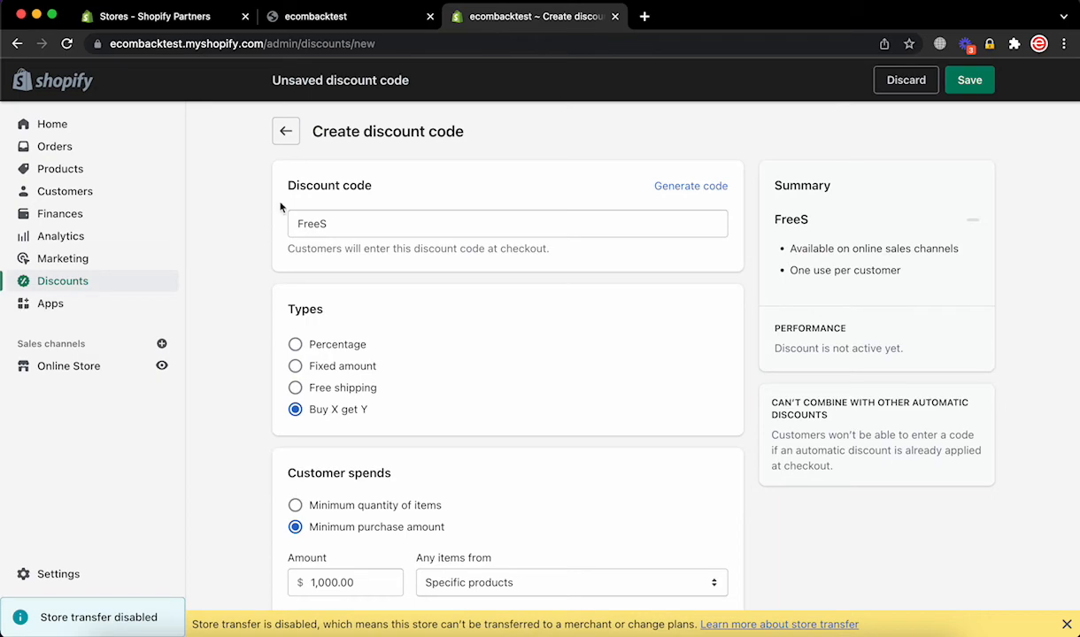
Leave the discount code page without saving and start creating an automatic discount
click(292, 138)
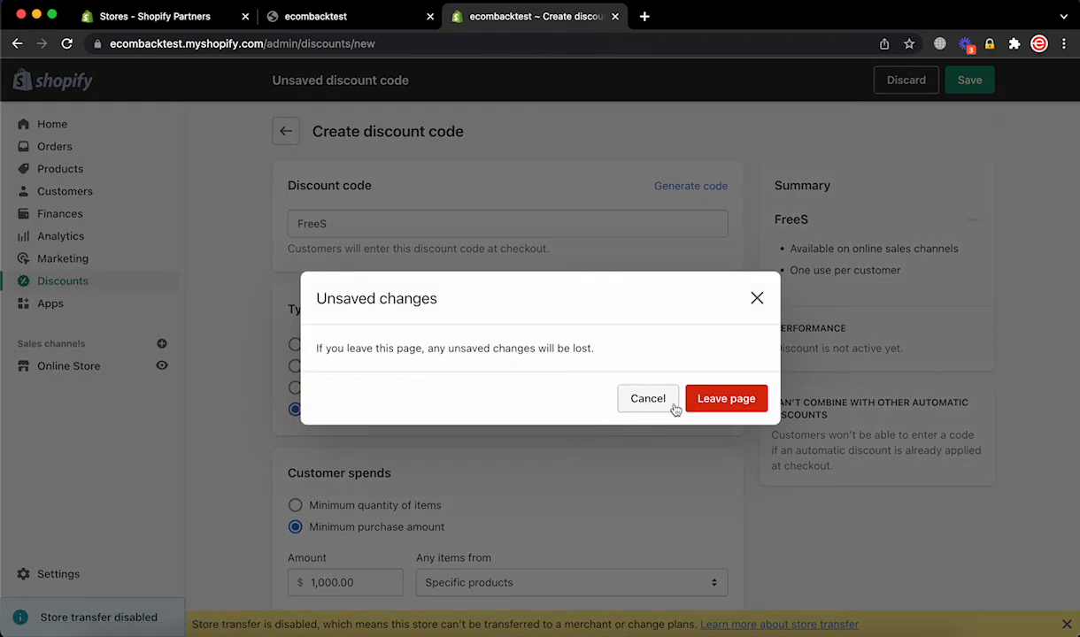
click(722, 400)
click(384, 197)
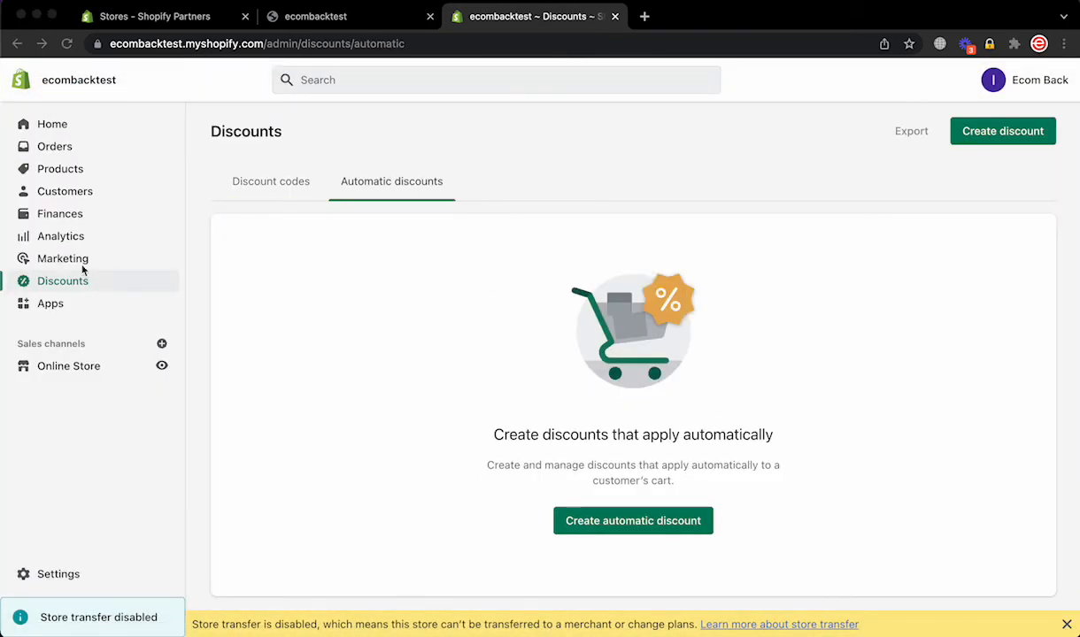
click(634, 523)
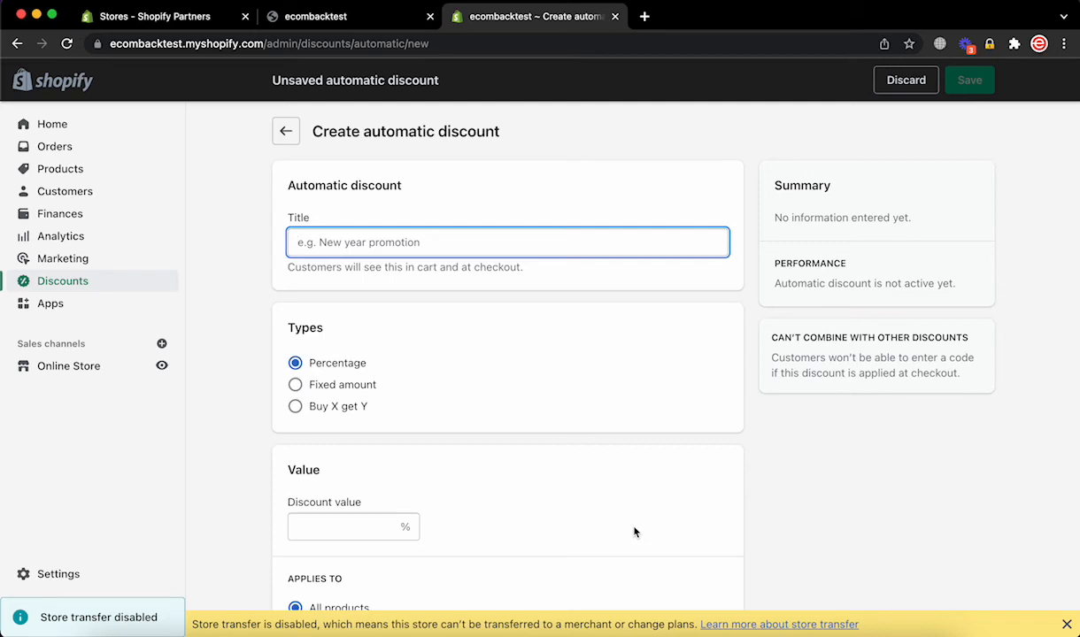
Set the automatic discount's percentage value to 10% and its minimum purchase amount to $200
scroll(634, 531, down, 5)
click(348, 307)
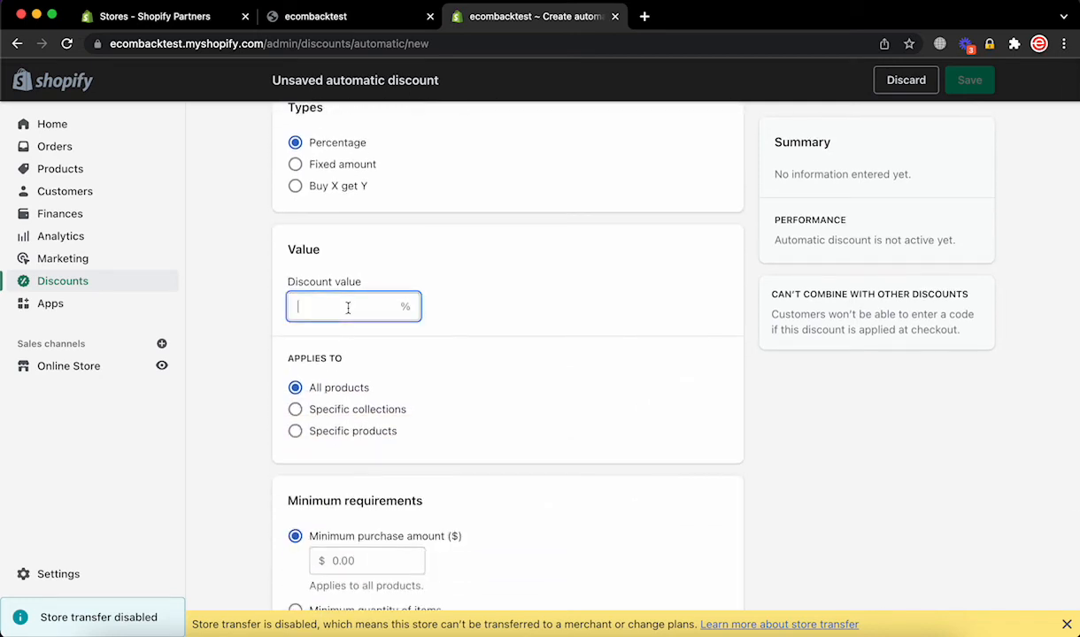
text(10)
scroll(453, 414, down, 2)
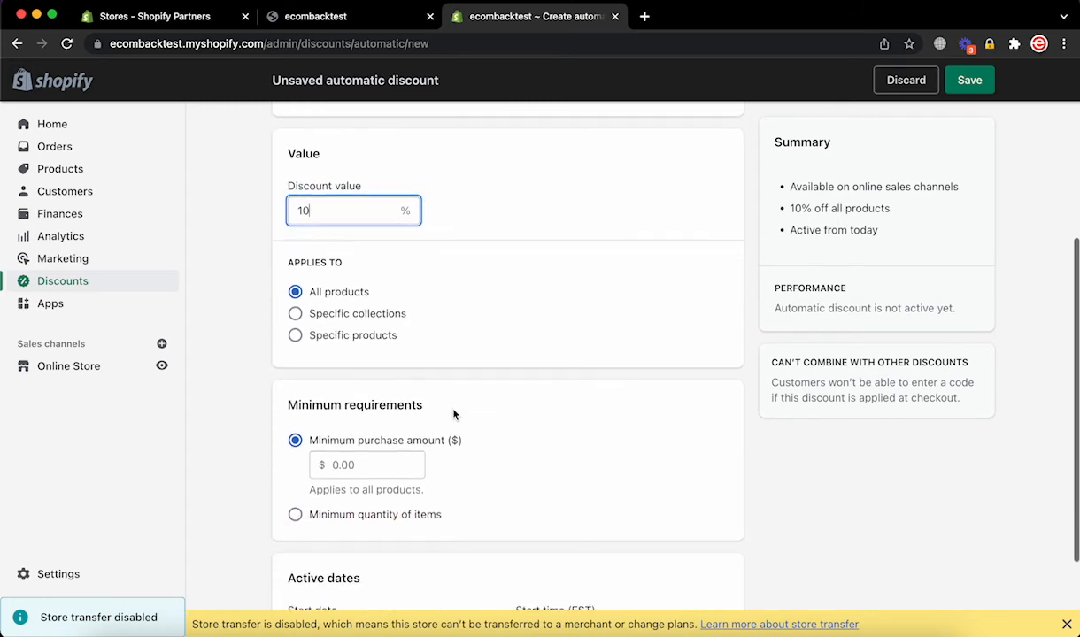
click(399, 453)
text(200)
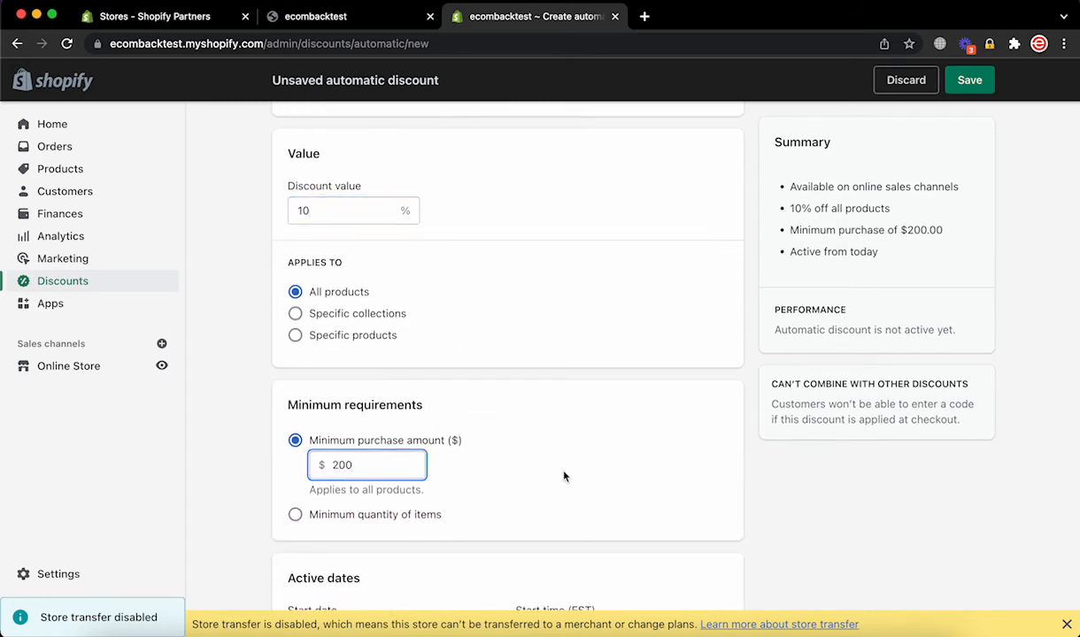
Try Fixed amount as the automatic discount type and switch it to Buy X get Y
scroll(564, 476, down, 3)
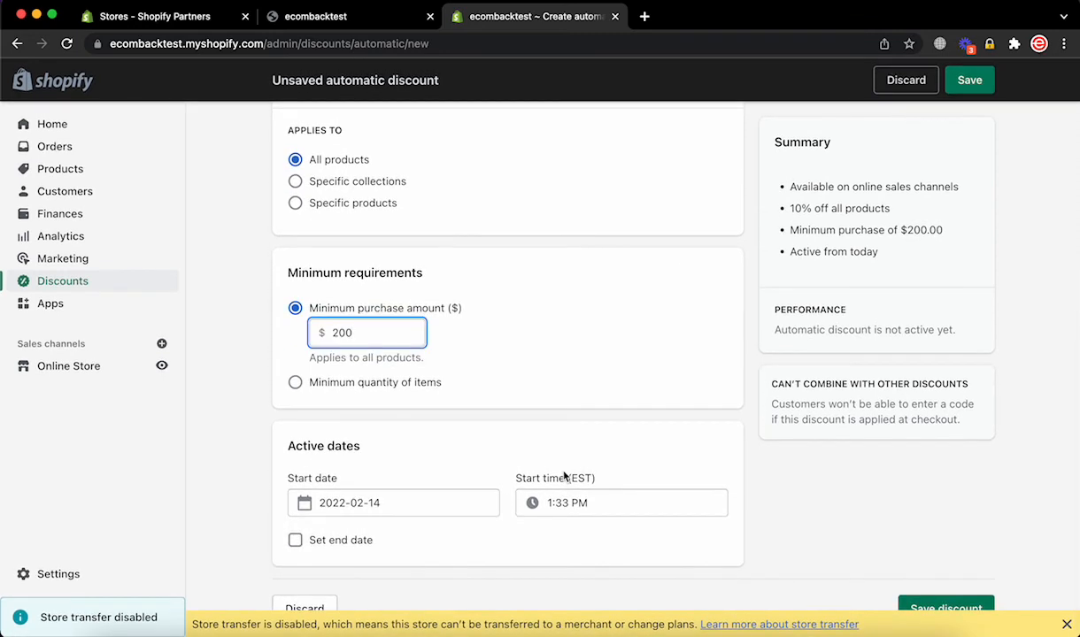
scroll(564, 476, up, 10)
click(341, 378)
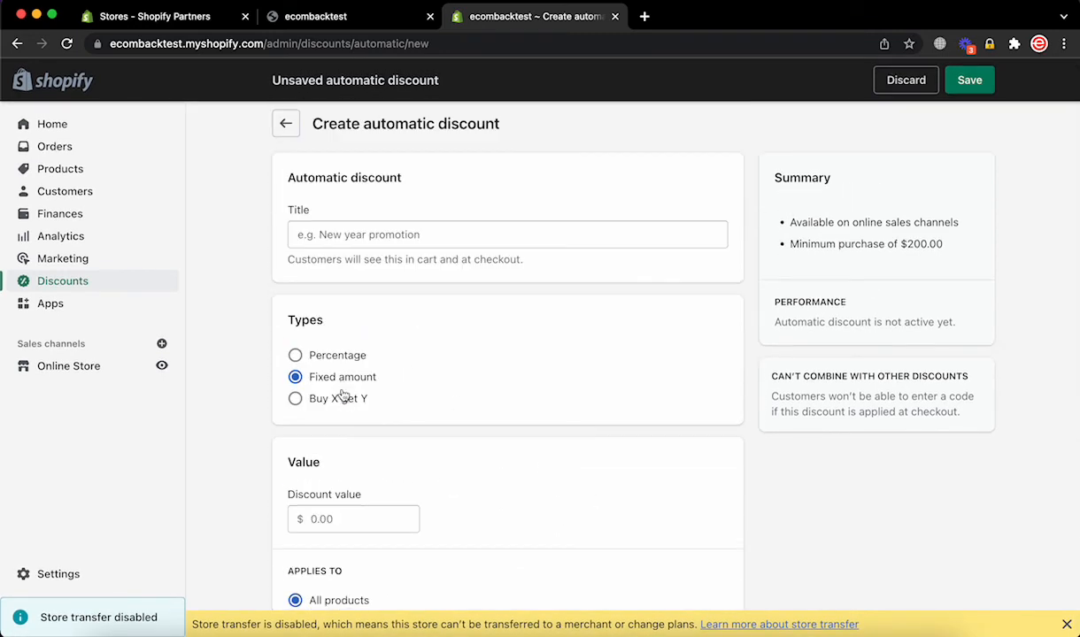
click(345, 403)
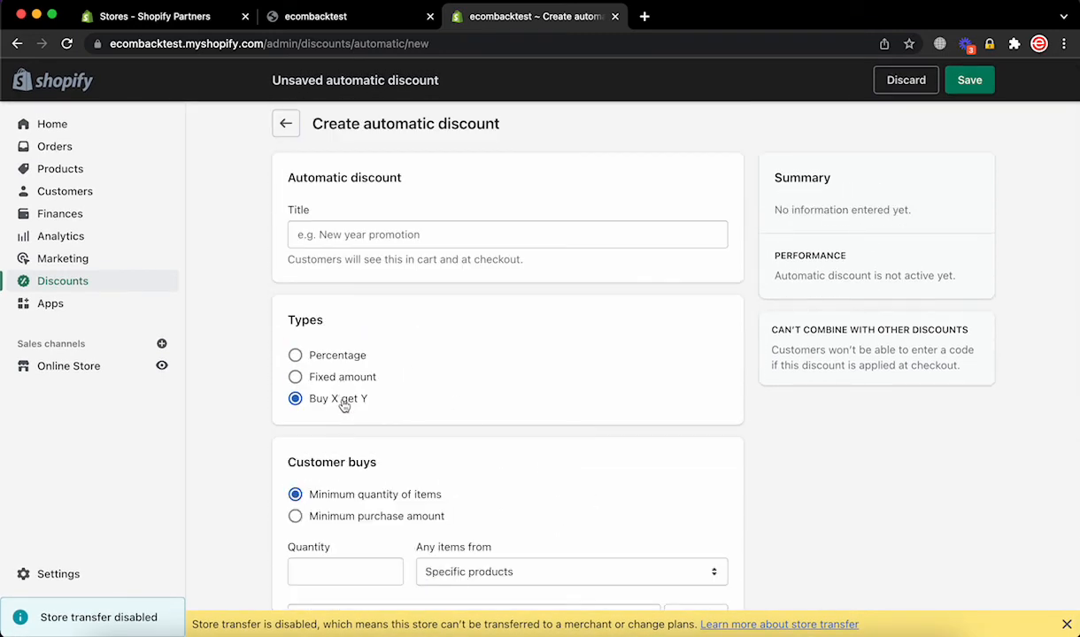